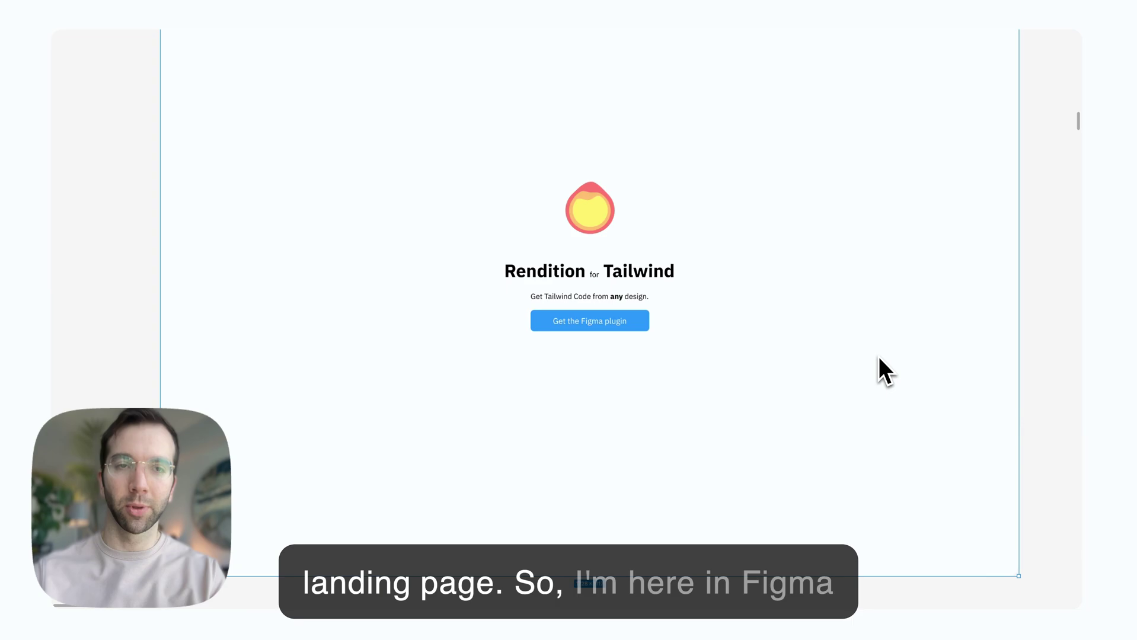
- Restore the Figma panels and run the in-development version of the Rendition [Beta] plugin
{"action": "key", "text": "super+backslash"}
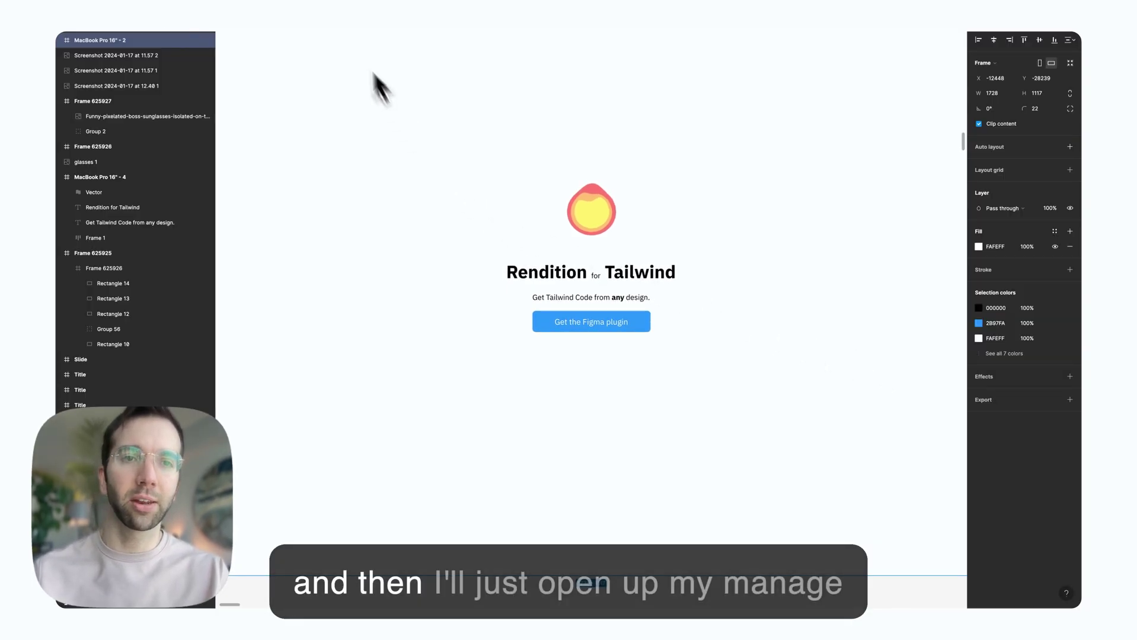
{"action": "left_click", "coordinate": [338, 12]}
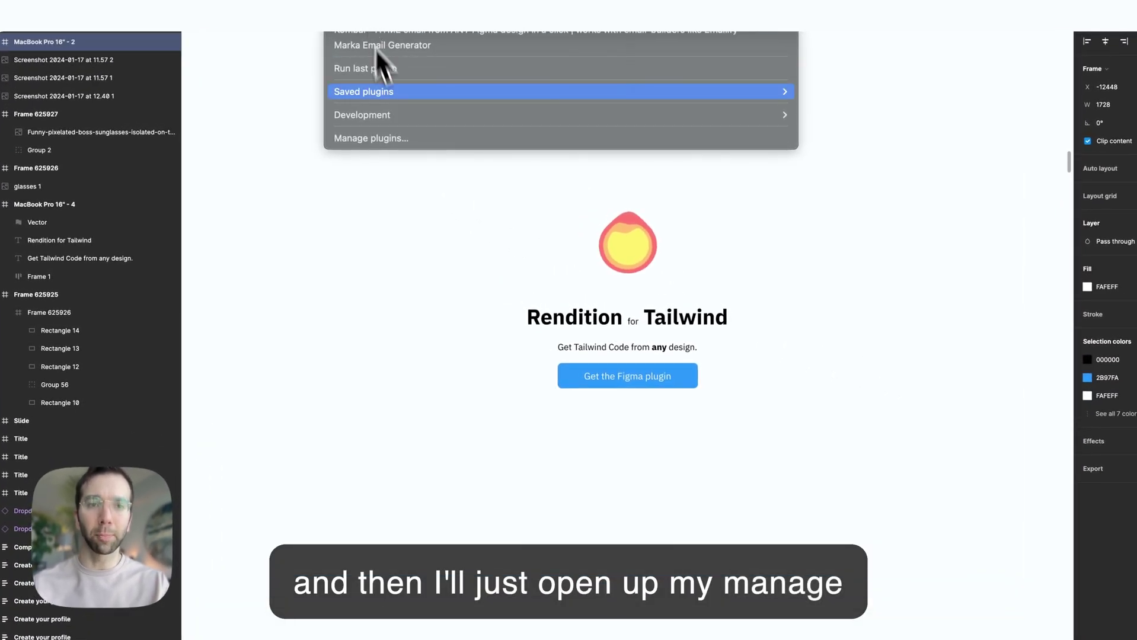
{"action": "left_click", "coordinate": [394, 135]}
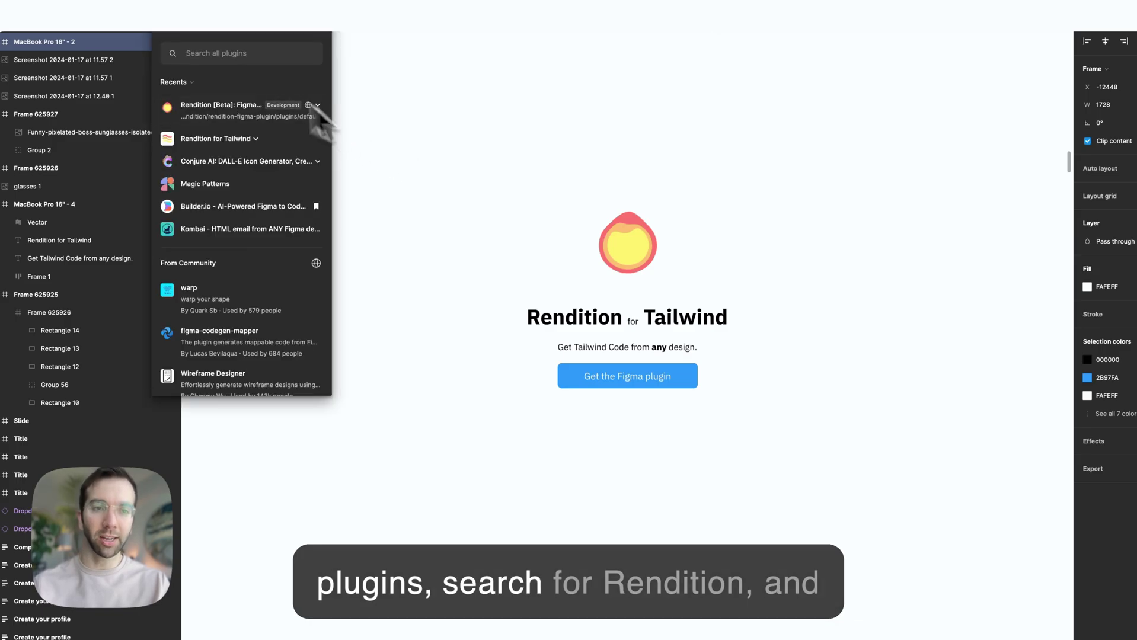
{"action": "type", "text": "rendition"}
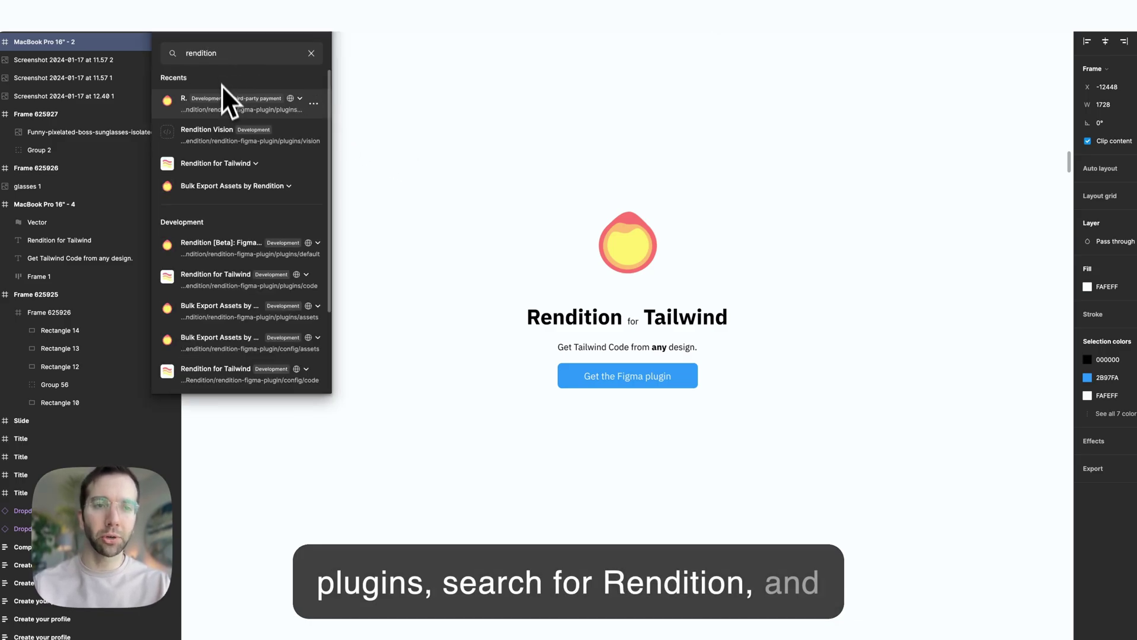
{"action": "left_click", "coordinate": [224, 102]}
{"action": "left_click", "coordinate": [240, 138]}
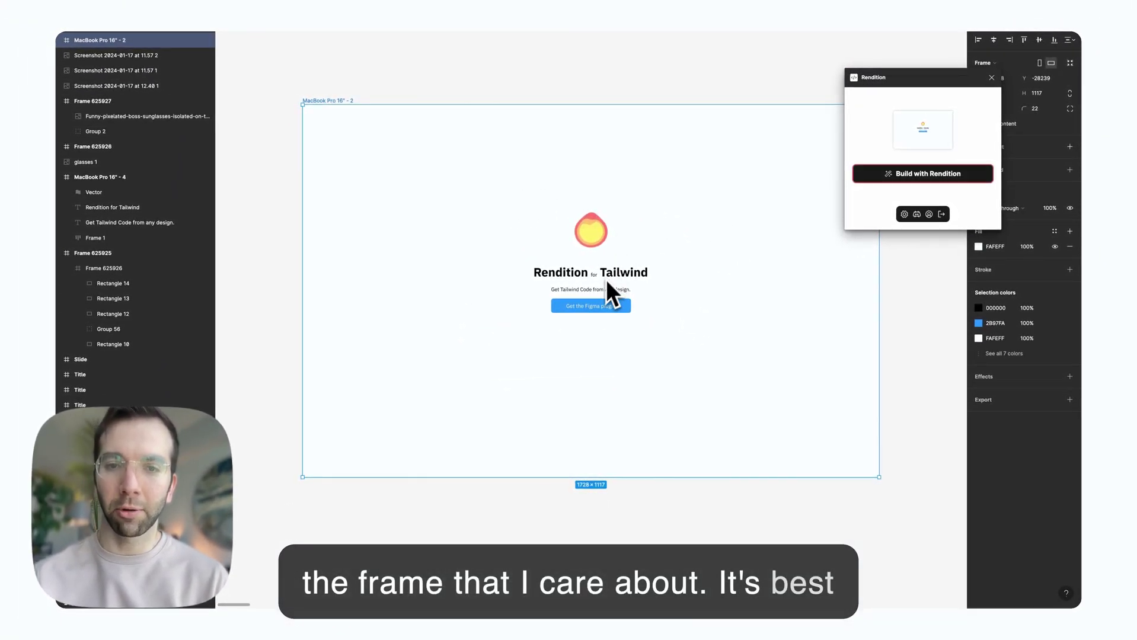
- Build the MacBook Pro 16" - 2 frame with Rendition to generate Tailwind code
{"action": "scroll", "coordinate": [604, 281], "scroll_direction": "up", "scroll_amount": 5}
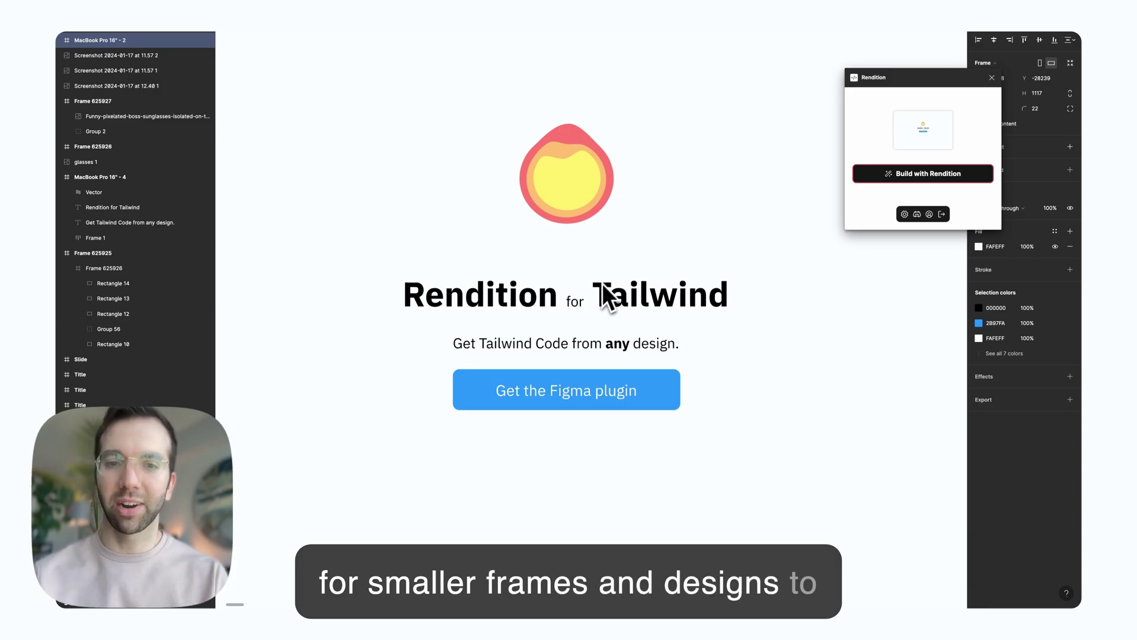
{"action": "left_click", "coordinate": [936, 174]}
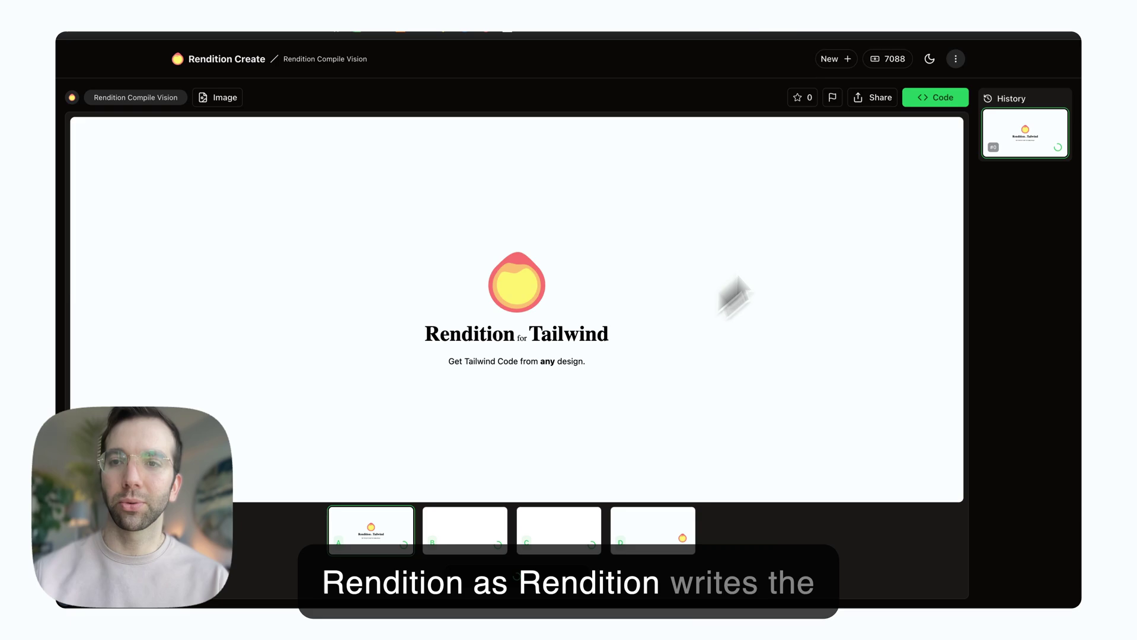
- Check the generated code and preview, narrow the window, and inspect the heading and subtitle
{"action": "left_click", "coordinate": [935, 97]}
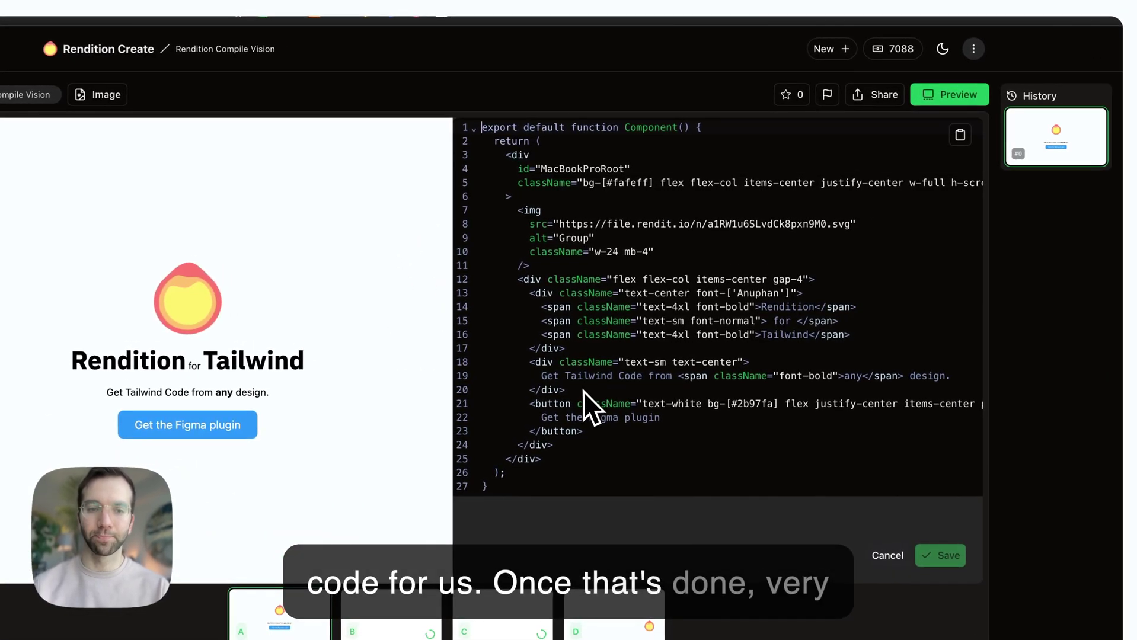
{"action": "left_click", "coordinate": [948, 95]}
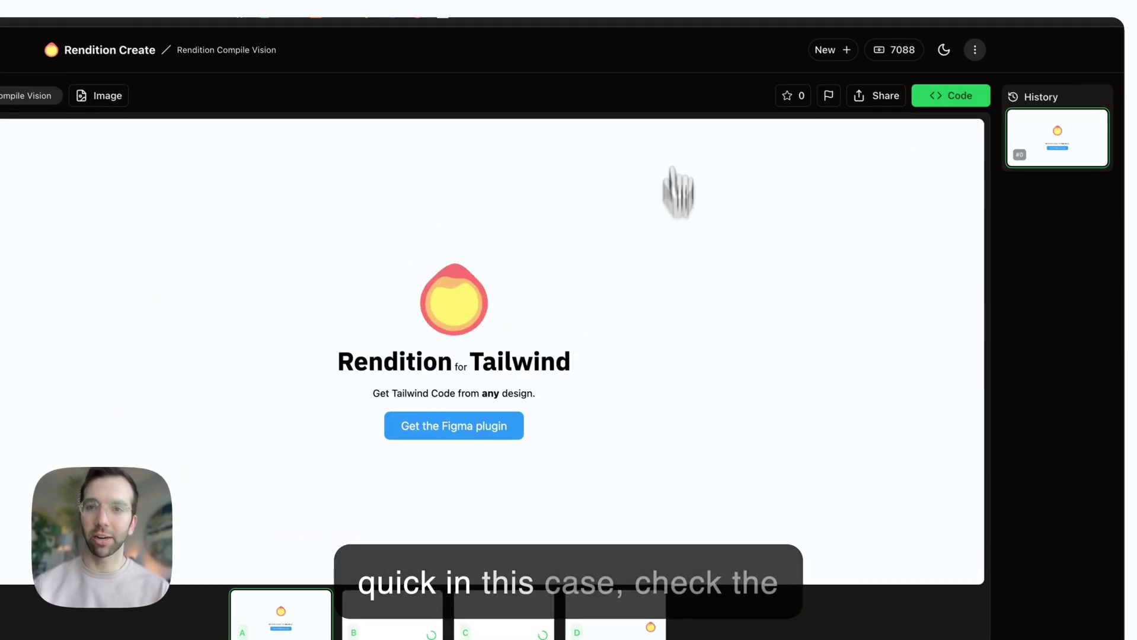
{"action": "left_click_drag", "start_coordinate": [1102, 365], "coordinate": [1059, 363]}
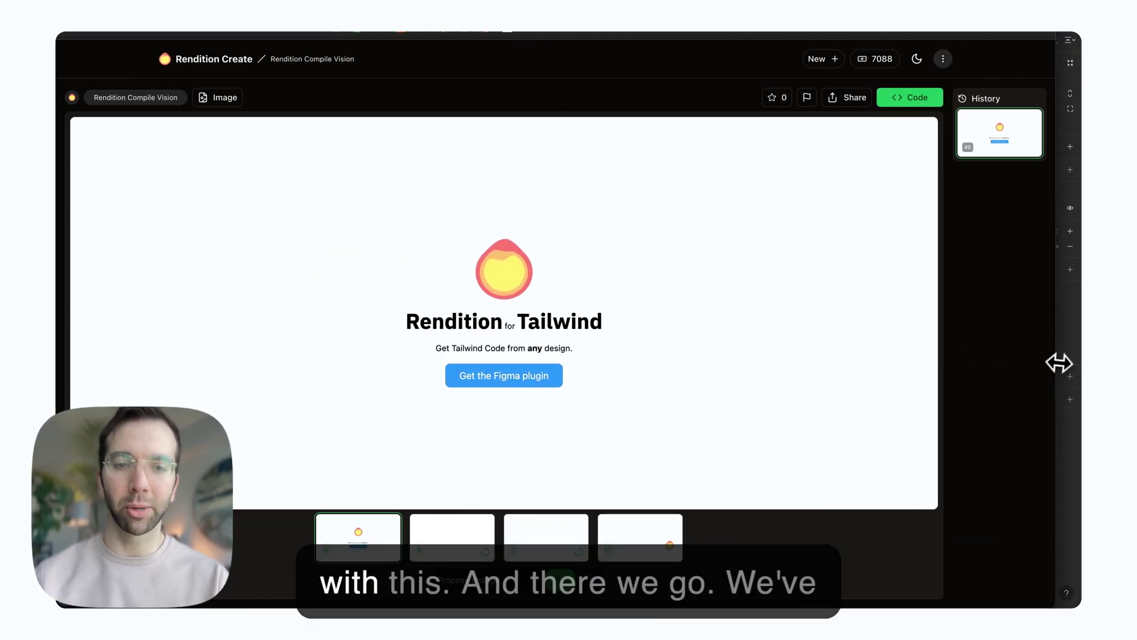
{"action": "left_click_drag", "start_coordinate": [431, 311], "coordinate": [541, 347]}
{"action": "left_click", "coordinate": [536, 354]}
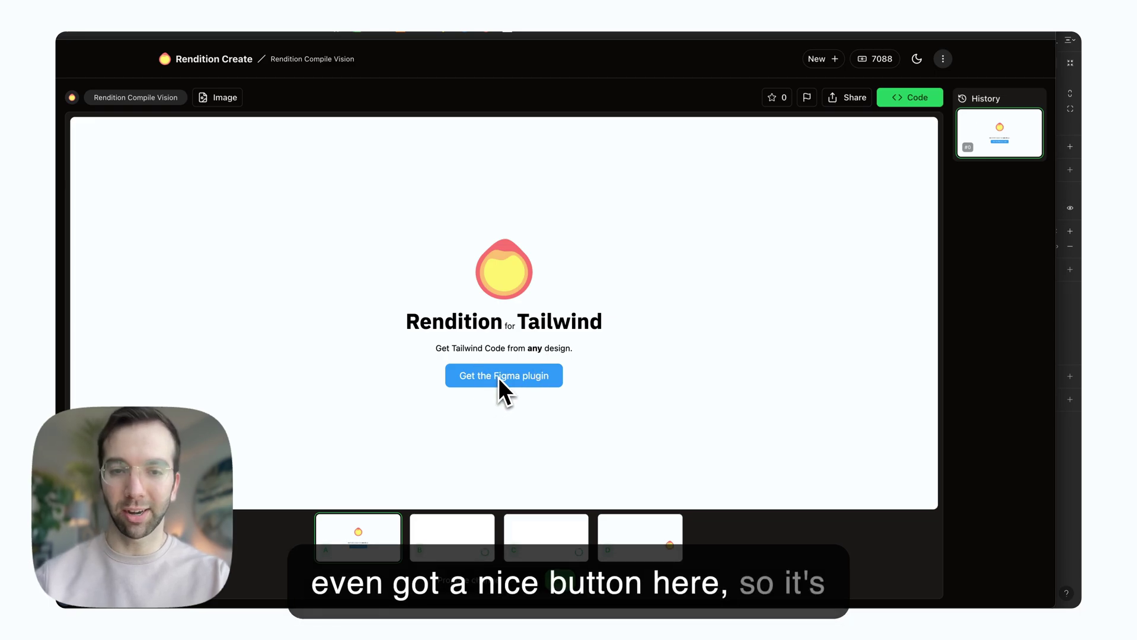
{"action": "left_click_drag", "start_coordinate": [473, 322], "coordinate": [541, 343]}
{"action": "left_click", "coordinate": [569, 354]}
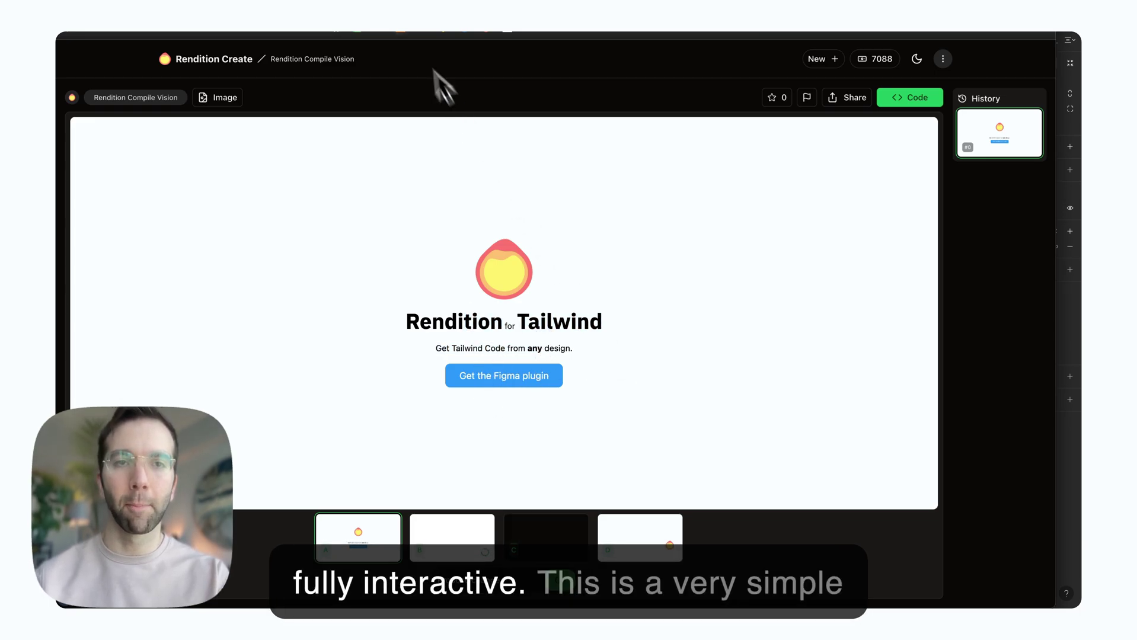
- Compare with the Rendition for Figma reference page, then return to Rendition Create
{"action": "left_click", "coordinate": [454, 35]}
{"action": "left_click", "coordinate": [459, 7]}
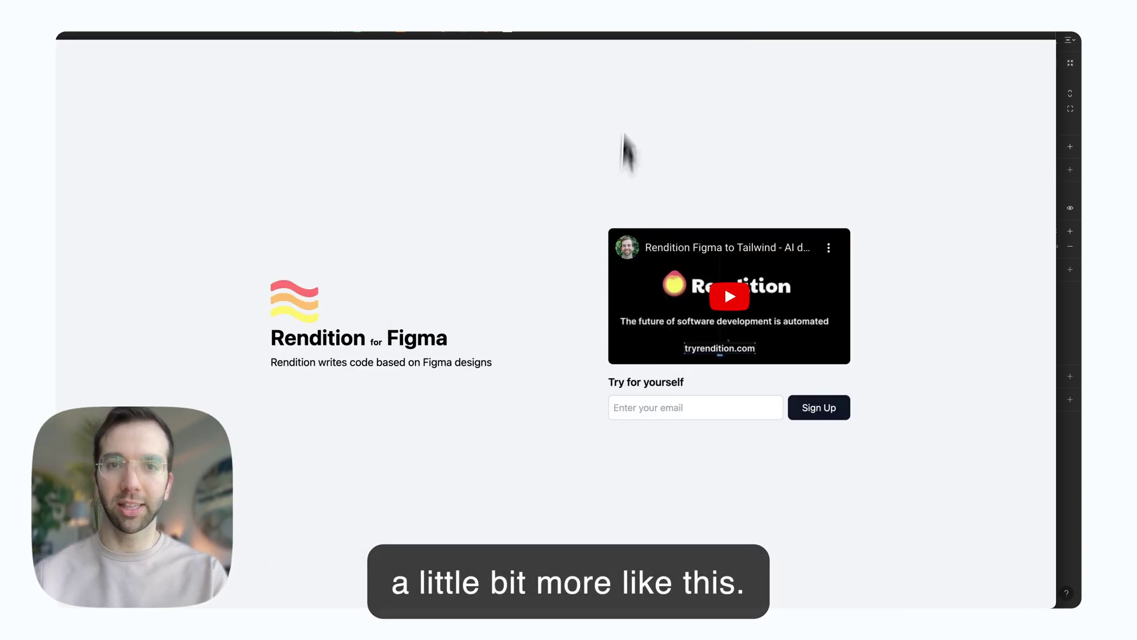
{"action": "left_click", "coordinate": [607, 3]}
{"action": "left_click", "coordinate": [607, 3]}
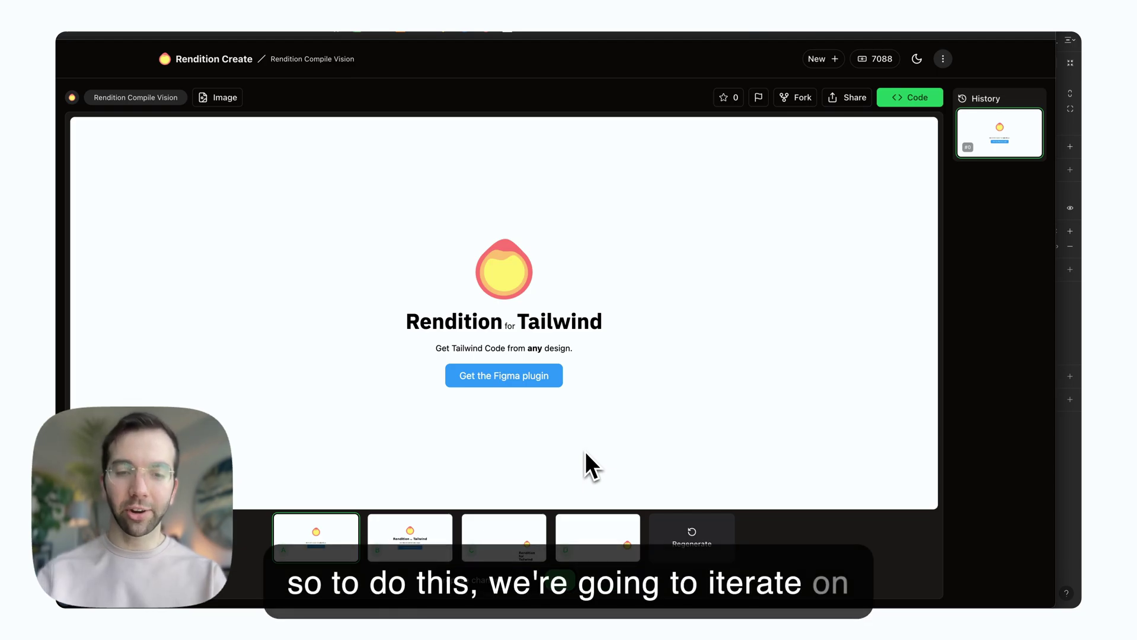
- Submit the two-column request: branding left, YouTube video and email signup right, with a comma after "section"
{"action": "type", "text": "let's edit this hero section to have a left and right section, on the left will be  the current content, and on the right section add an iframe for a youtube video tastefully, with an email cta below the video"}
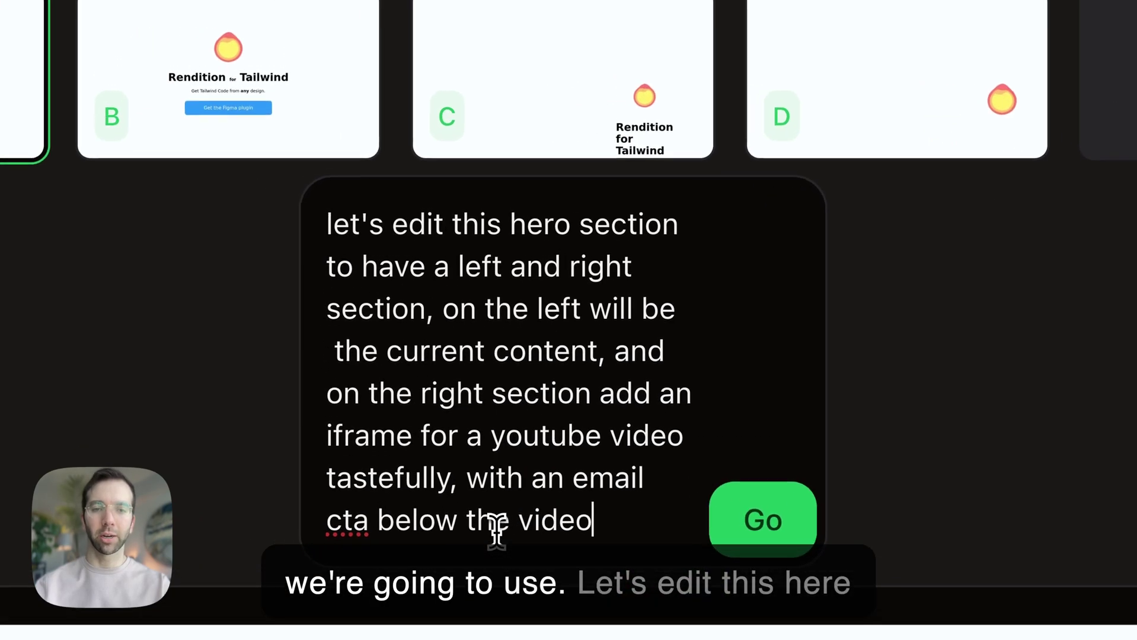
{"action": "left_click_drag", "start_coordinate": [242, 218], "coordinate": [395, 262]}
{"action": "left_click_drag", "start_coordinate": [534, 284], "coordinate": [595, 367]}
{"action": "left_click", "coordinate": [428, 317]}
{"action": "type", "text": ","}
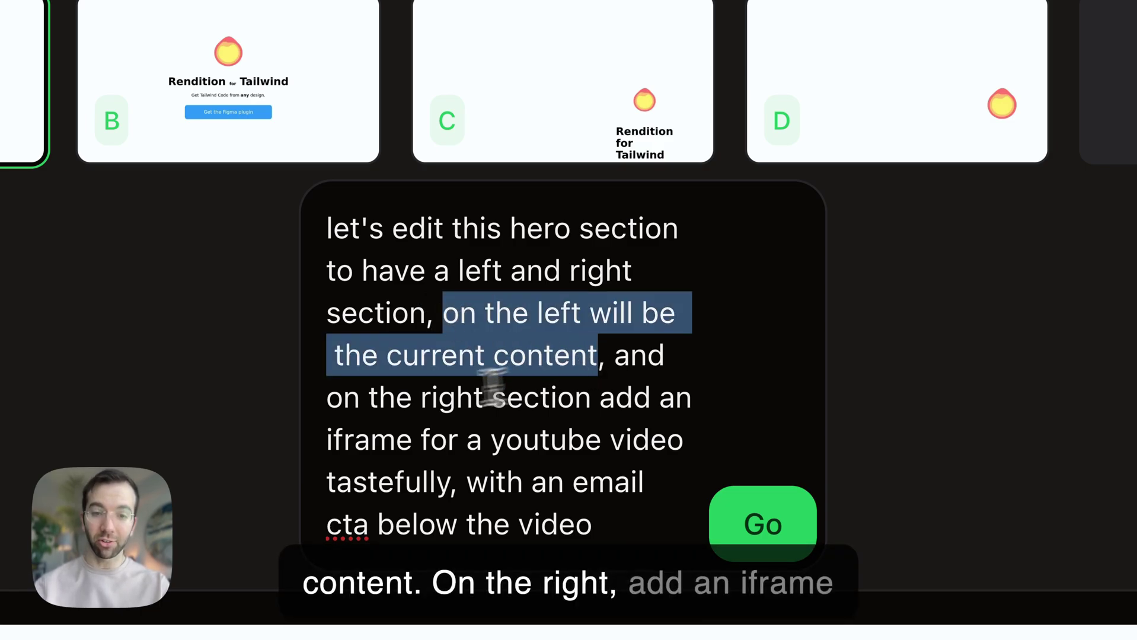
{"action": "left_click_drag", "start_coordinate": [395, 398], "coordinate": [448, 488]}
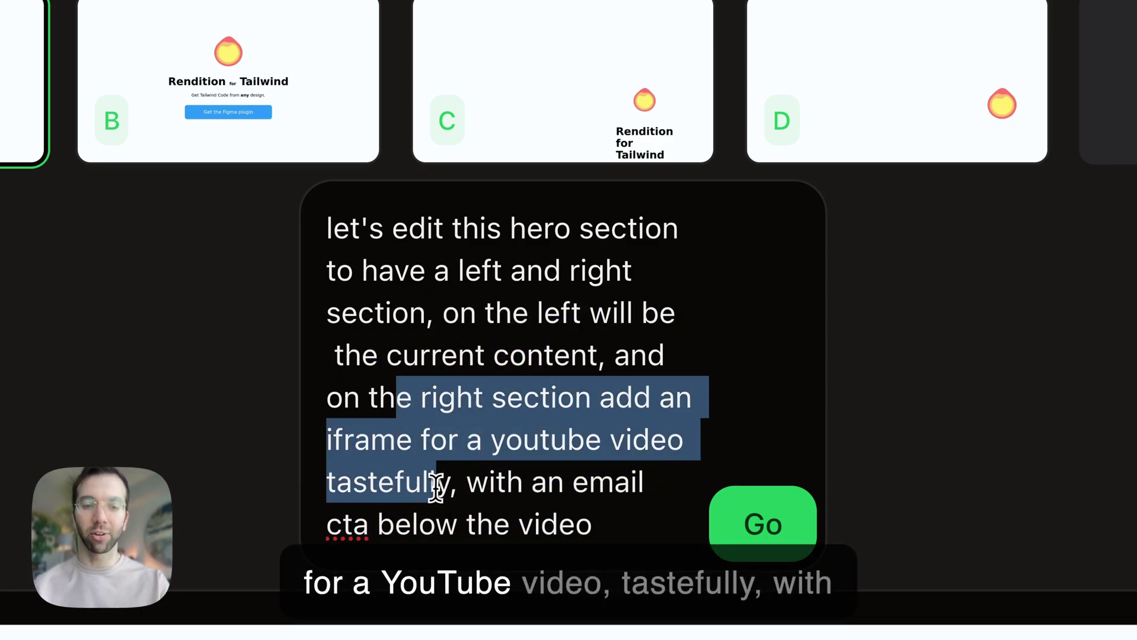
{"action": "left_click", "coordinate": [439, 483]}
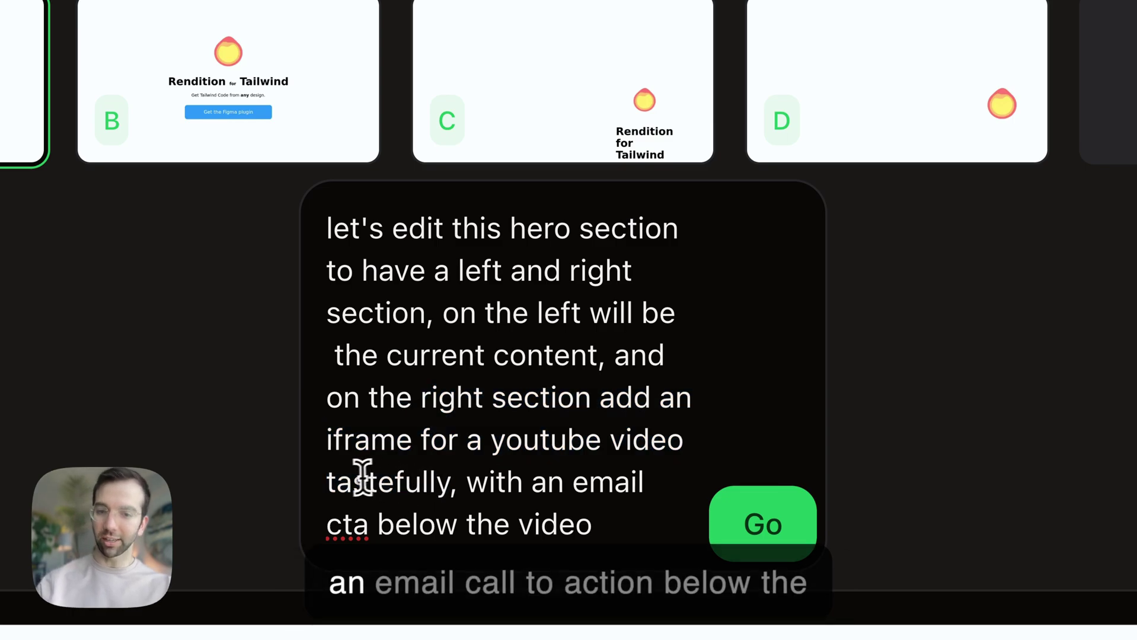
{"action": "left_click_drag", "start_coordinate": [363, 477], "coordinate": [624, 532]}
{"action": "left_click", "coordinate": [635, 550]}
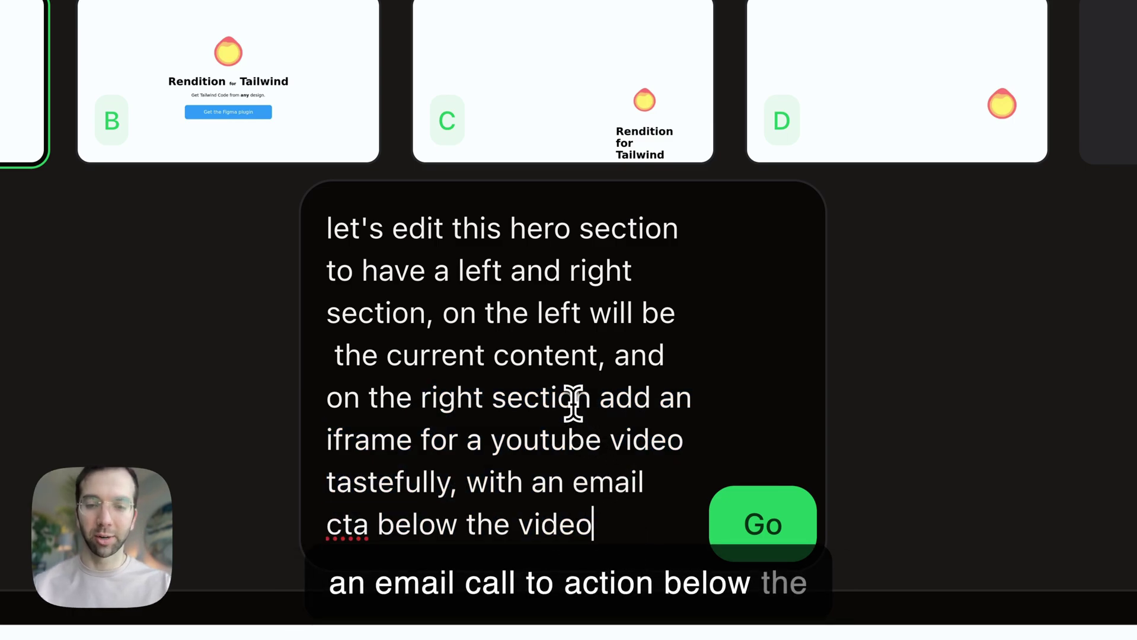
{"action": "left_click", "coordinate": [790, 529]}
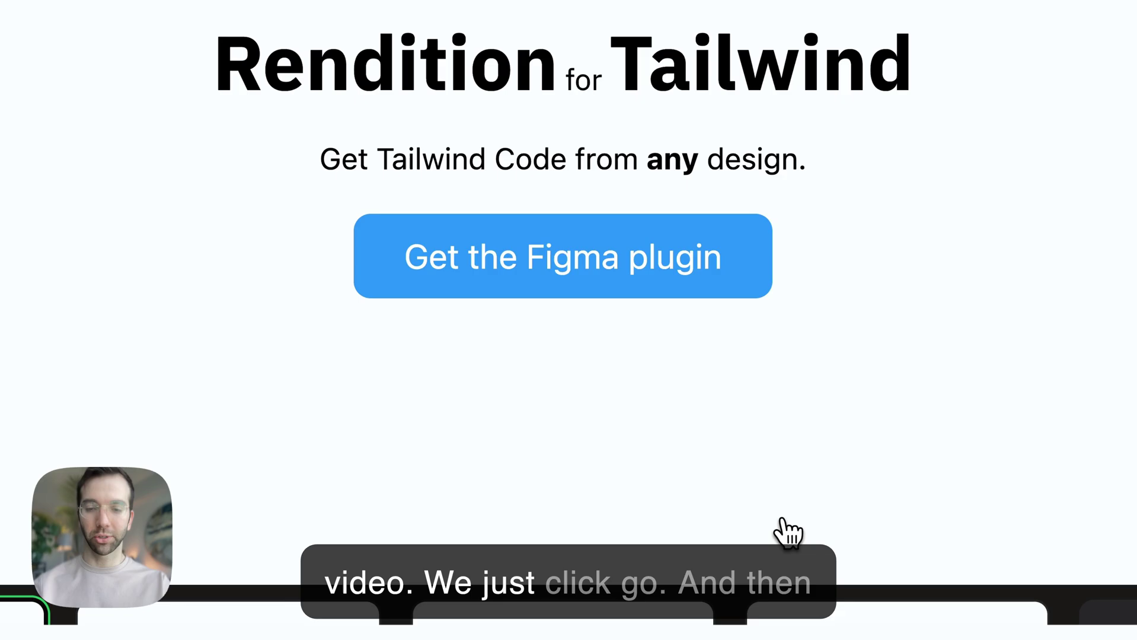
- Confirm forking and saving the design, then play and pause the embedded YouTube video
{"action": "left_click", "coordinate": [956, 320]}
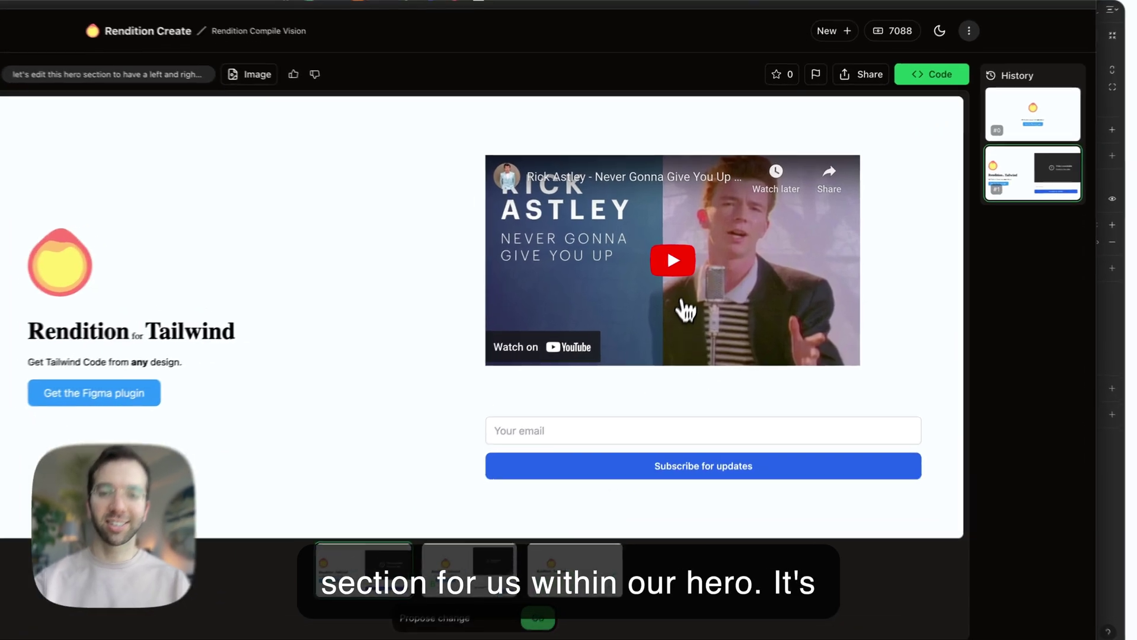
{"action": "left_click", "coordinate": [682, 301]}
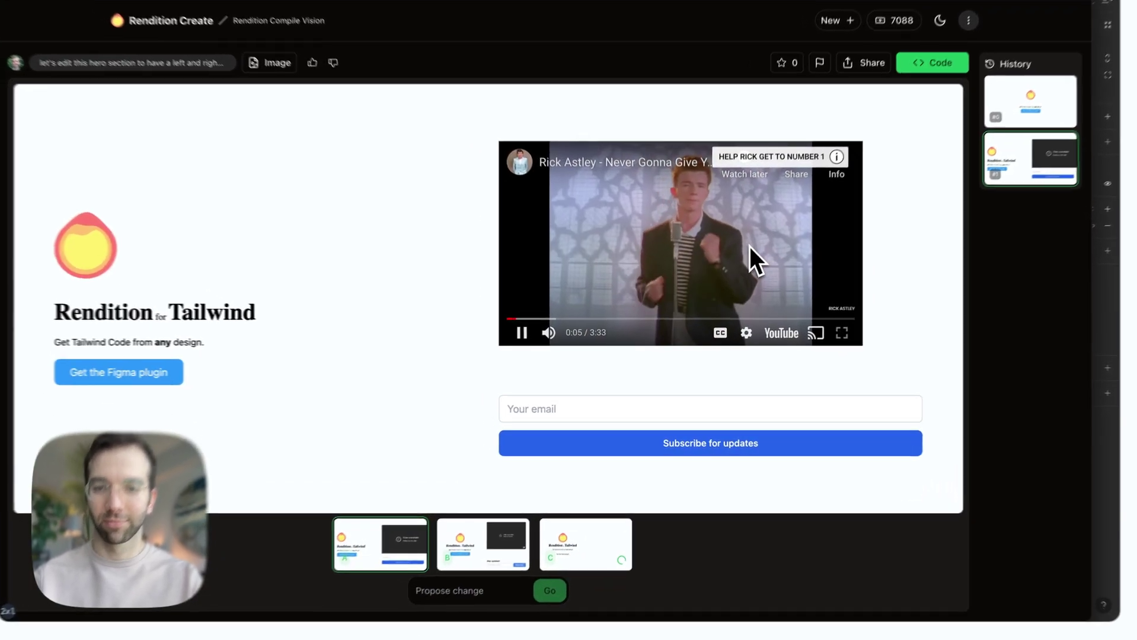
{"action": "left_click", "coordinate": [750, 248]}
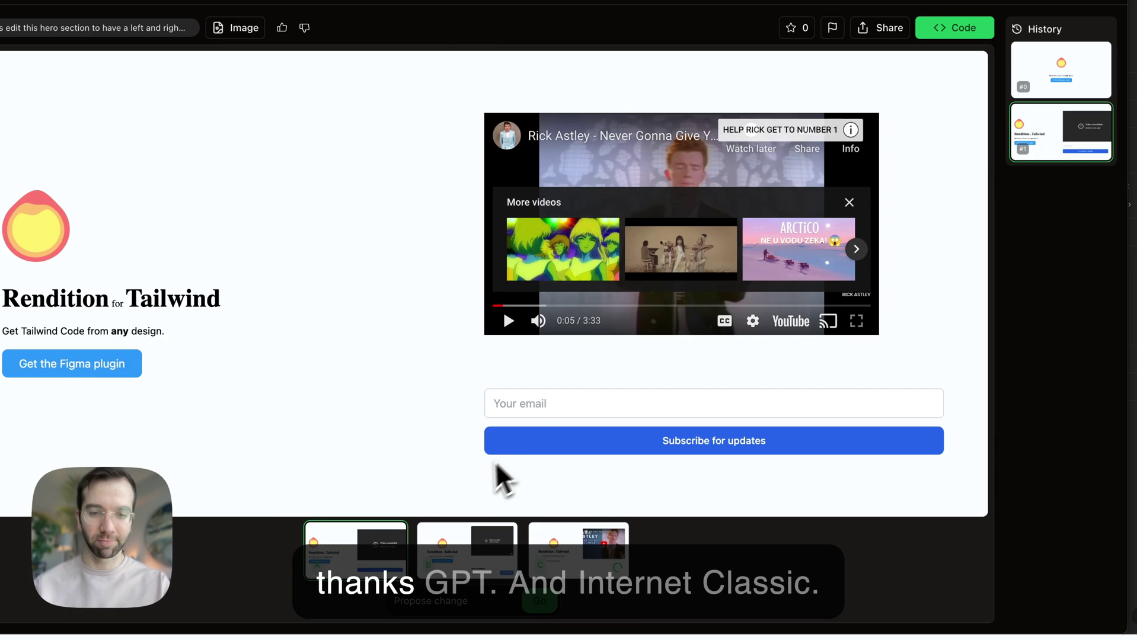
- Preview variants A and B, then keep variant C with the Stay in the loop signup
{"action": "left_click", "coordinate": [477, 548]}
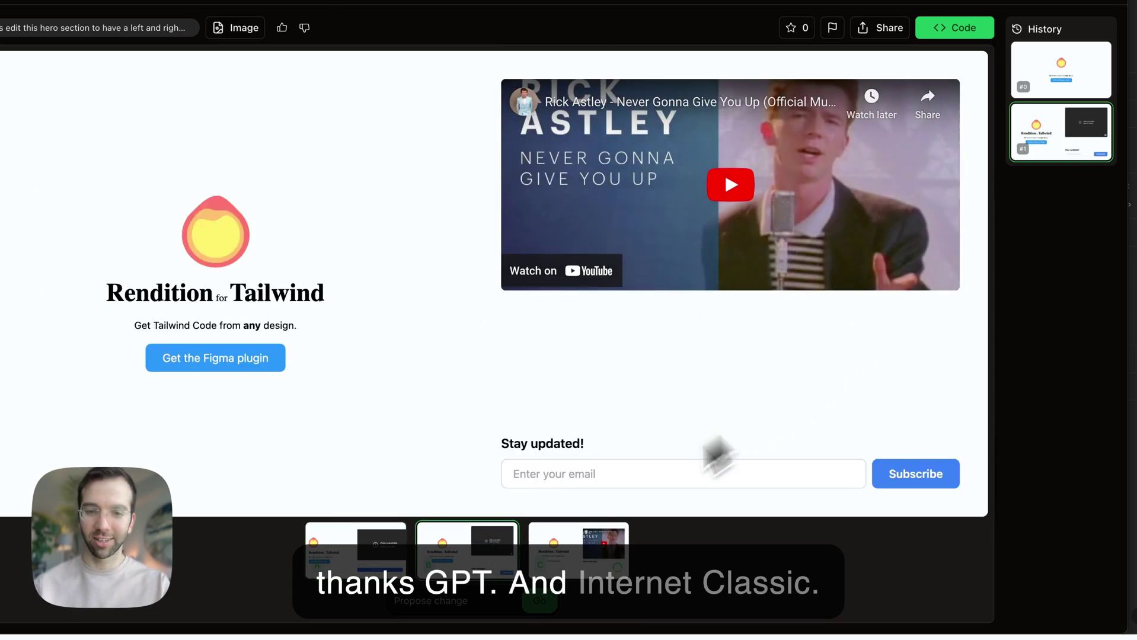
{"action": "left_click", "coordinate": [579, 551]}
{"action": "left_click", "coordinate": [467, 557]}
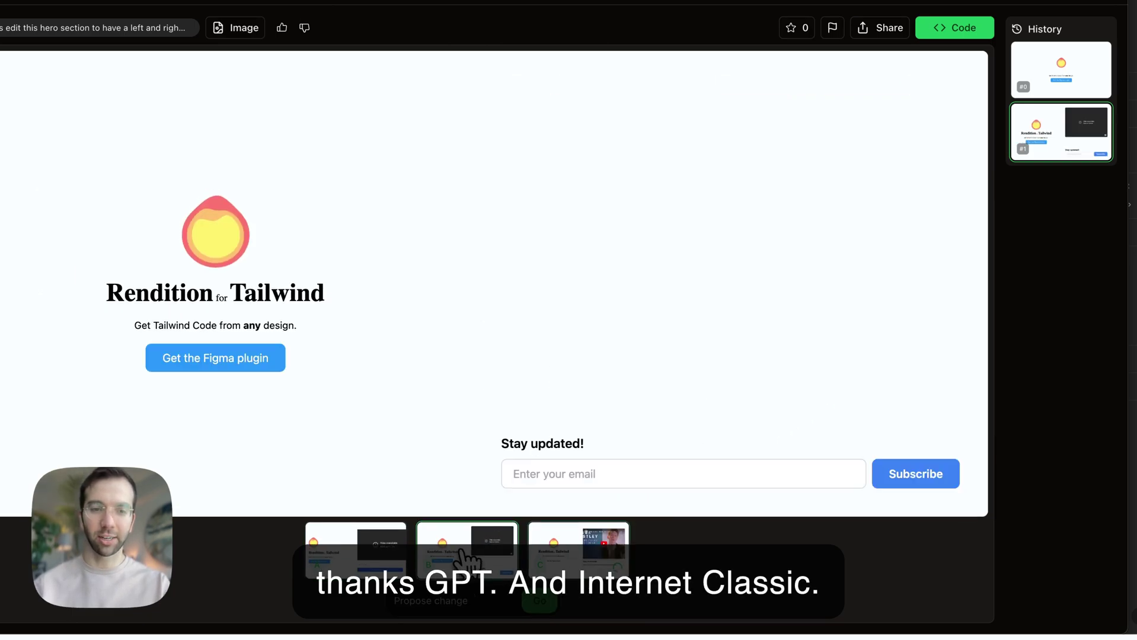
{"action": "left_click", "coordinate": [350, 560]}
{"action": "left_click", "coordinate": [467, 560]}
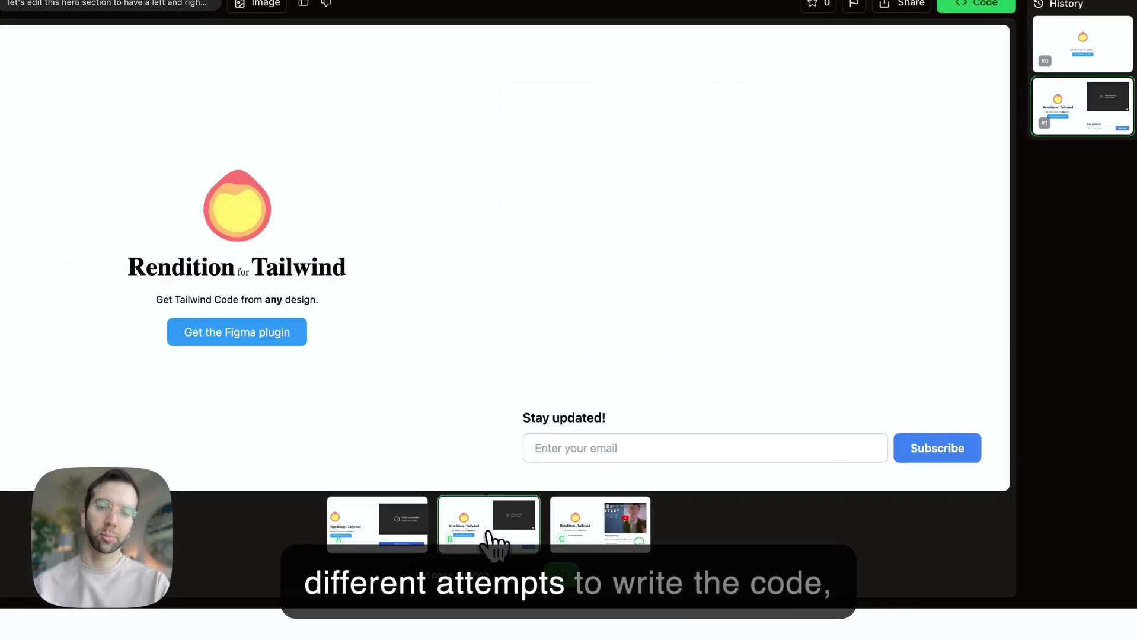
{"action": "left_click", "coordinate": [569, 543]}
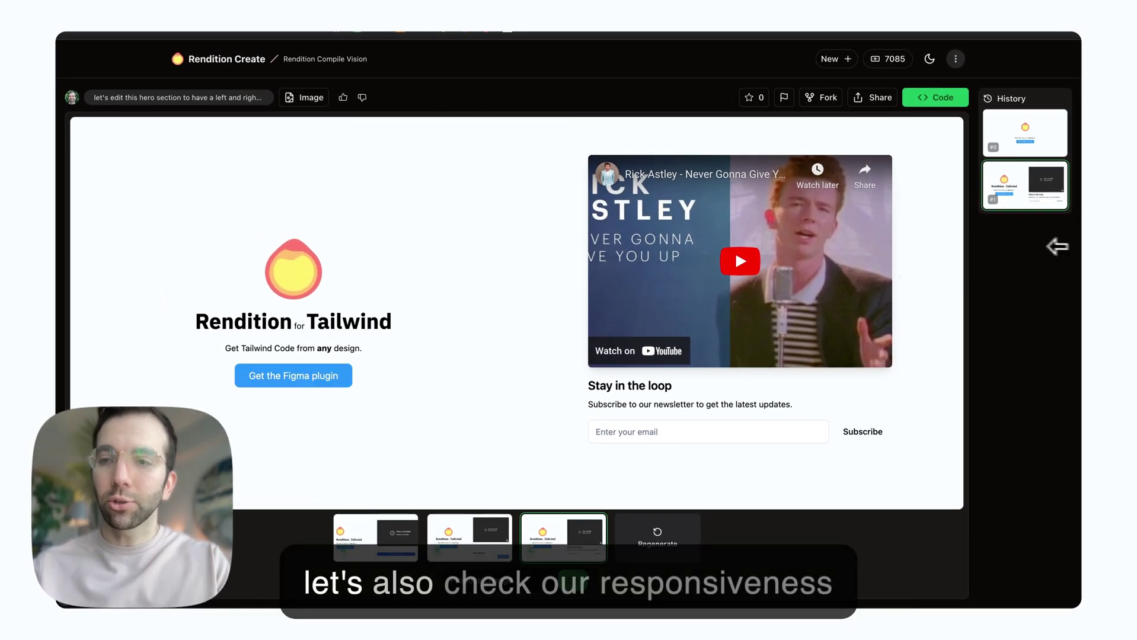
{"action": "left_click_drag", "start_coordinate": [1057, 246], "coordinate": [338, 324]}
{"action": "left_click_drag", "start_coordinate": [350, 285], "coordinate": [907, 284]}
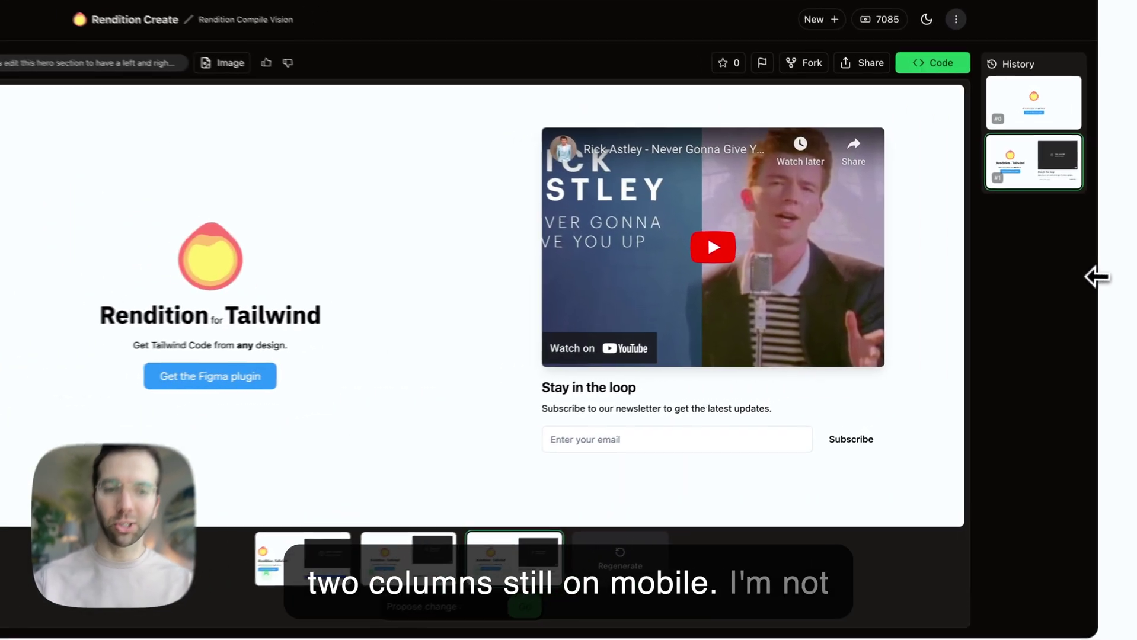
{"action": "key", "text": "super+alt+i"}
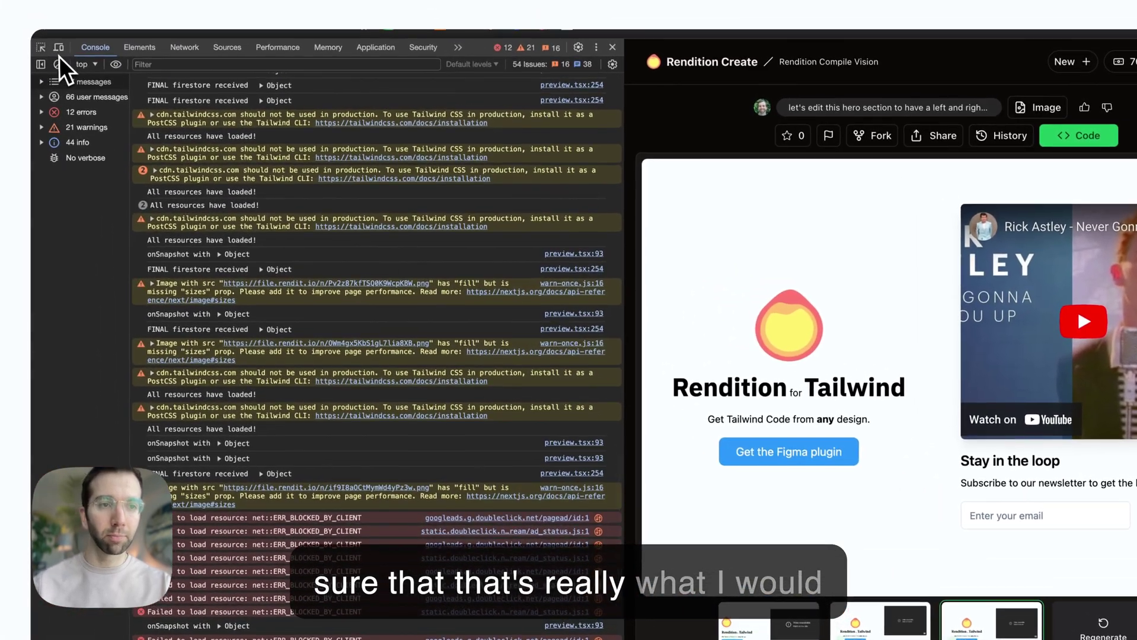
{"action": "left_click", "coordinate": [44, 30]}
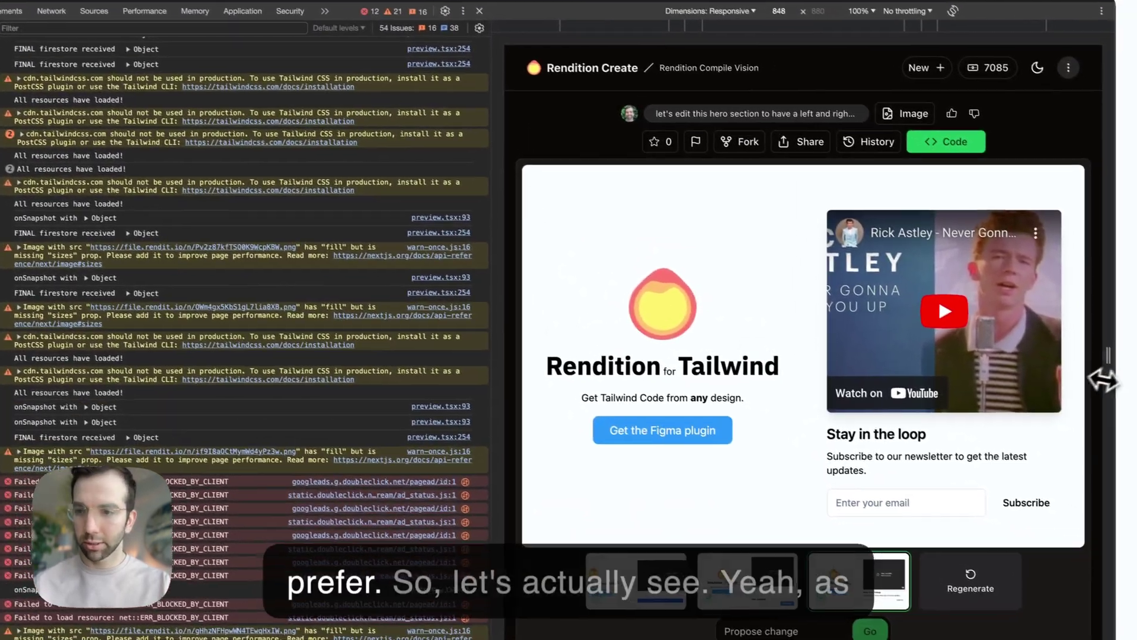
{"action": "left_click_drag", "start_coordinate": [1096, 376], "coordinate": [1106, 344]}
{"action": "key", "text": "super+alt+i"}
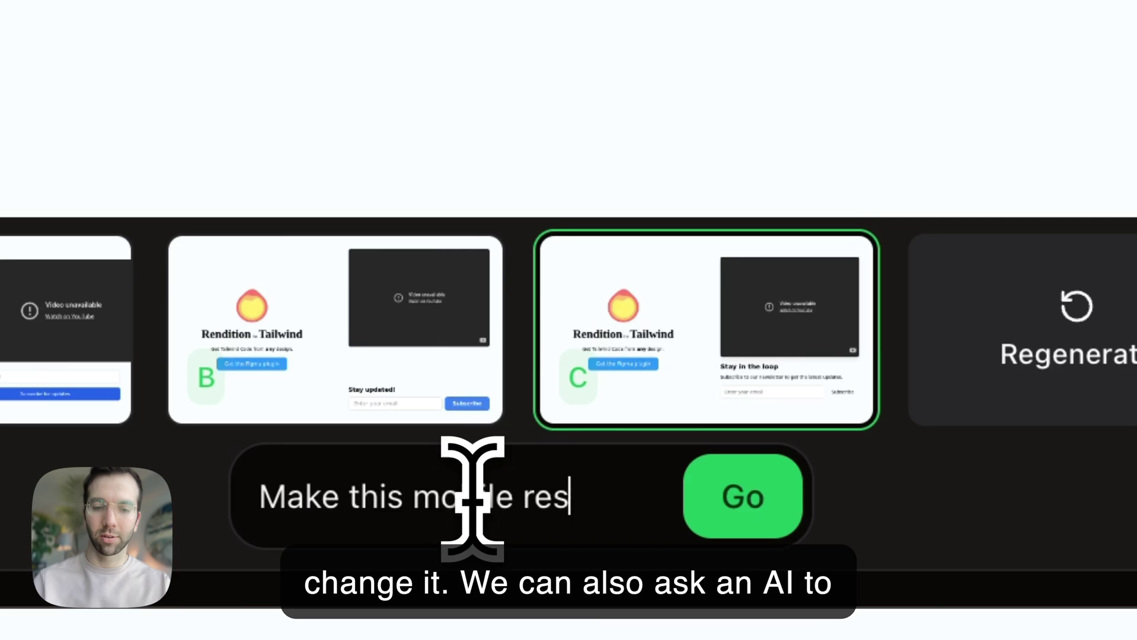
- Request "Make this mobile responsive" and pick regenerated variant C
{"action": "type", "text": "po"}
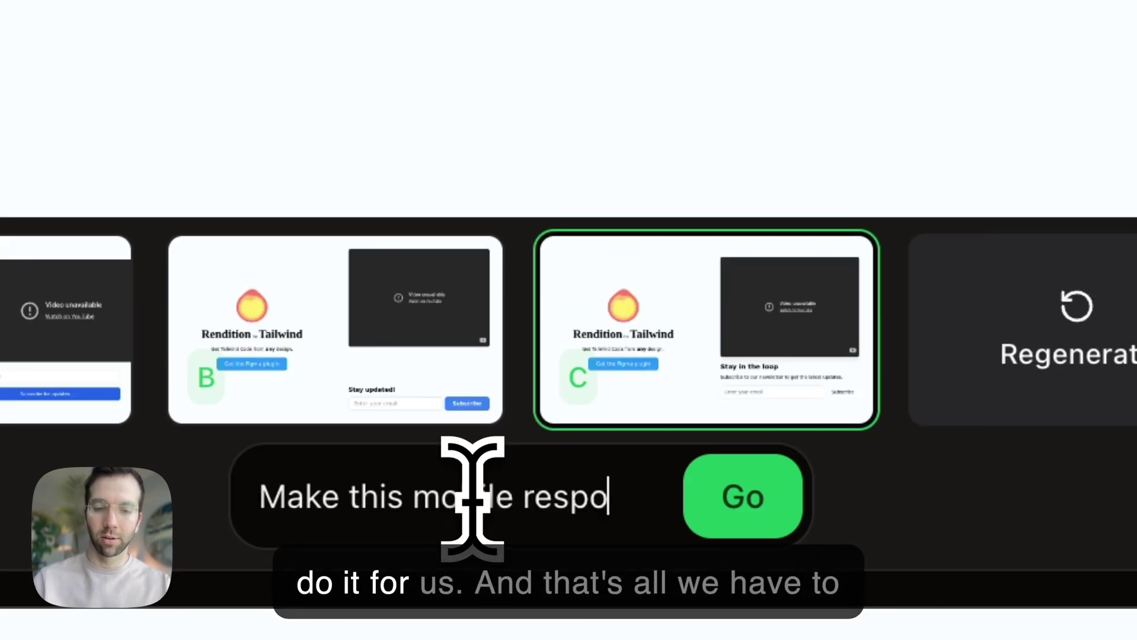
{"action": "type", "text": "insinsive"}
{"action": "key", "text": "Return"}
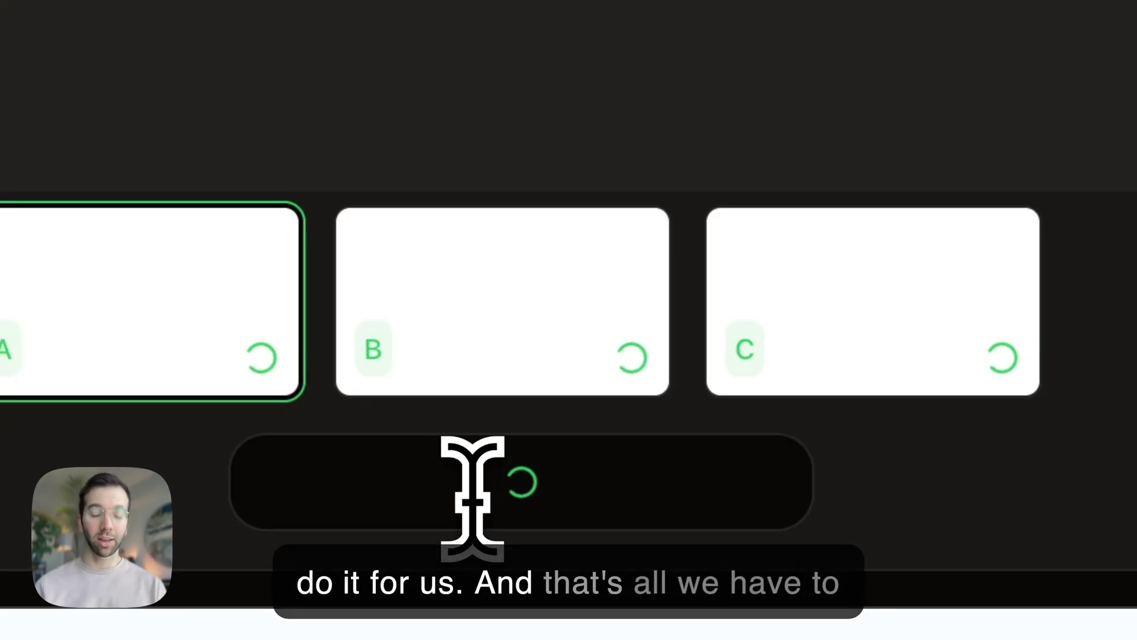
{"action": "mouse_move", "coordinate": [464, 629]}
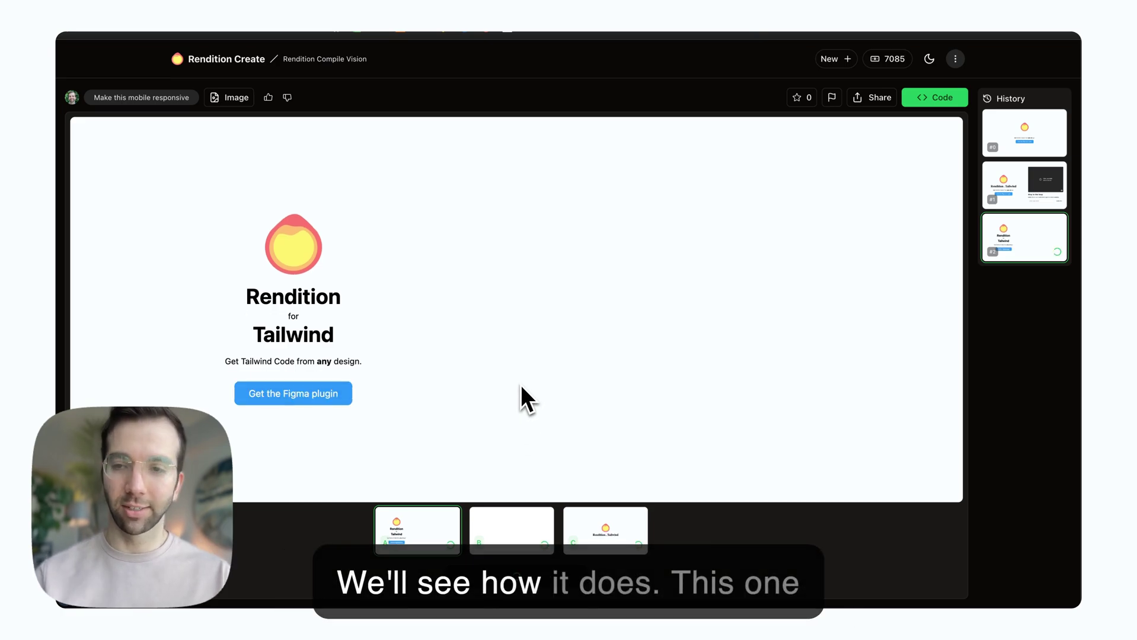
{"action": "left_click", "coordinate": [624, 532]}
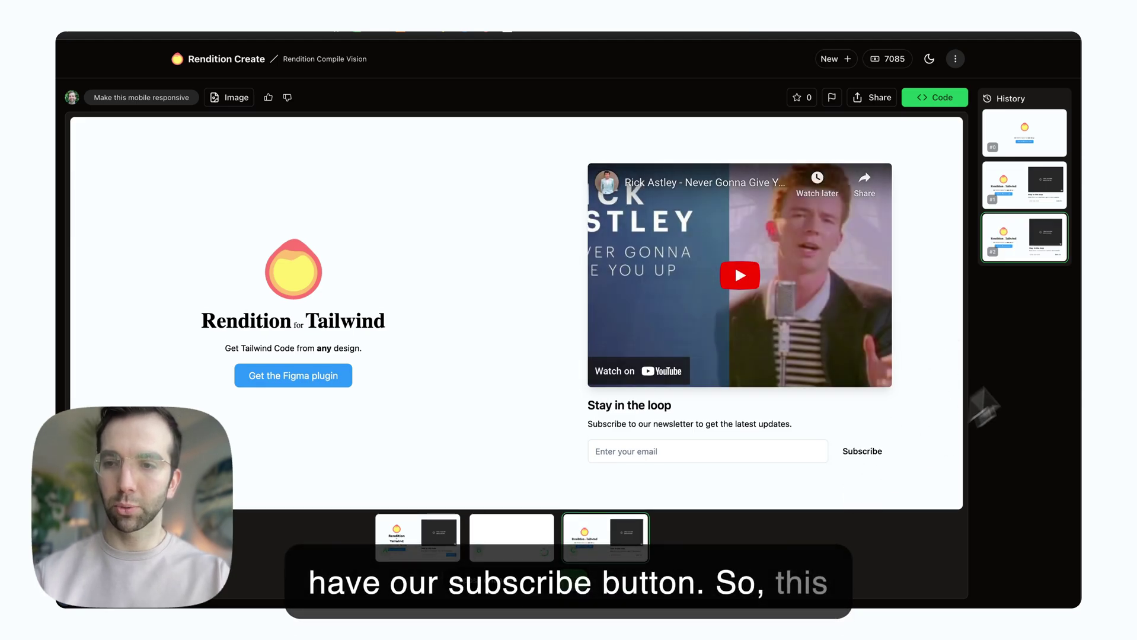
- Narrow the window to phone width, scroll the single-column layout, then restore full size
{"action": "left_click_drag", "start_coordinate": [984, 409], "coordinate": [382, 358]}
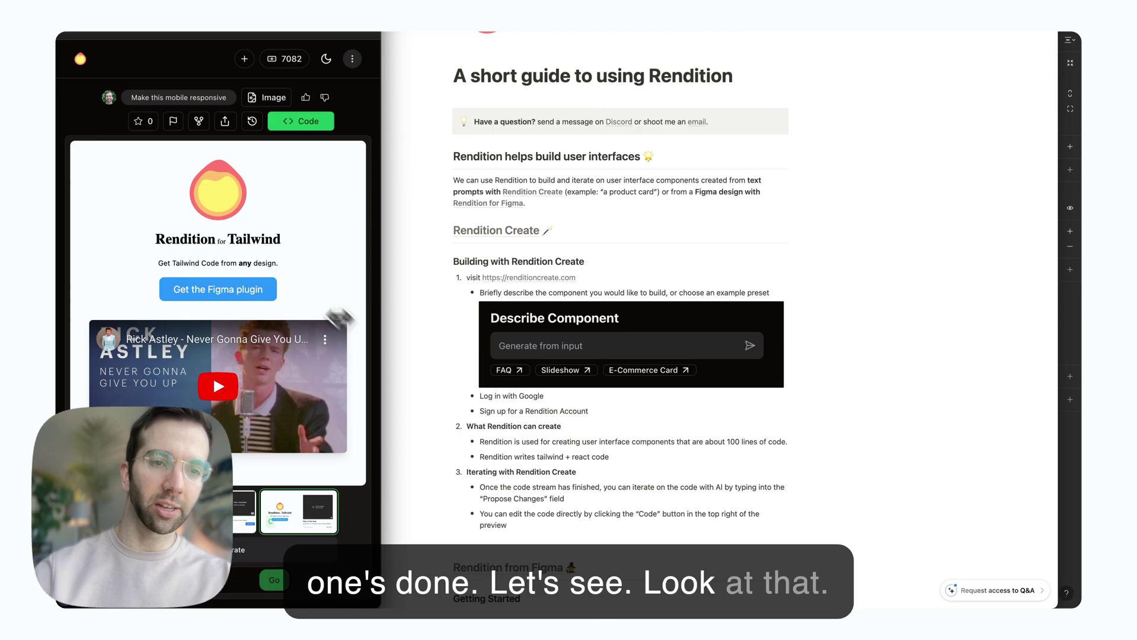
{"action": "scroll", "coordinate": [340, 318], "scroll_direction": "down", "scroll_amount": 3}
{"action": "scroll", "coordinate": [279, 279], "scroll_direction": "up", "scroll_amount": 2}
{"action": "scroll", "coordinate": [285, 223], "scroll_direction": "down", "scroll_amount": 1}
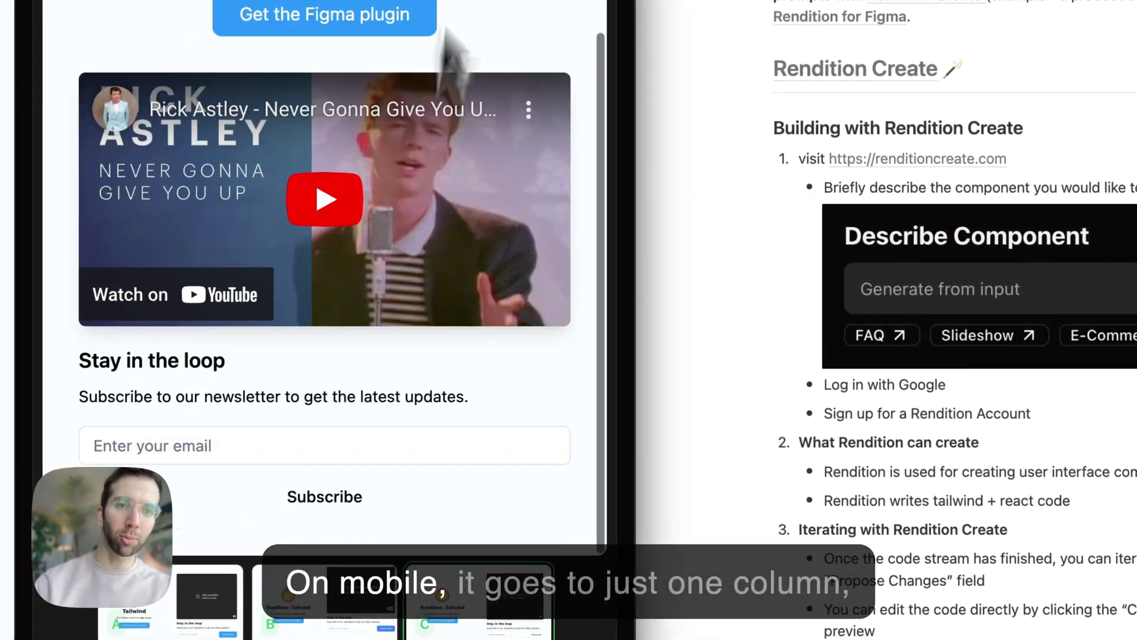
{"action": "scroll", "coordinate": [795, 320], "scroll_direction": "up", "scroll_amount": 3}
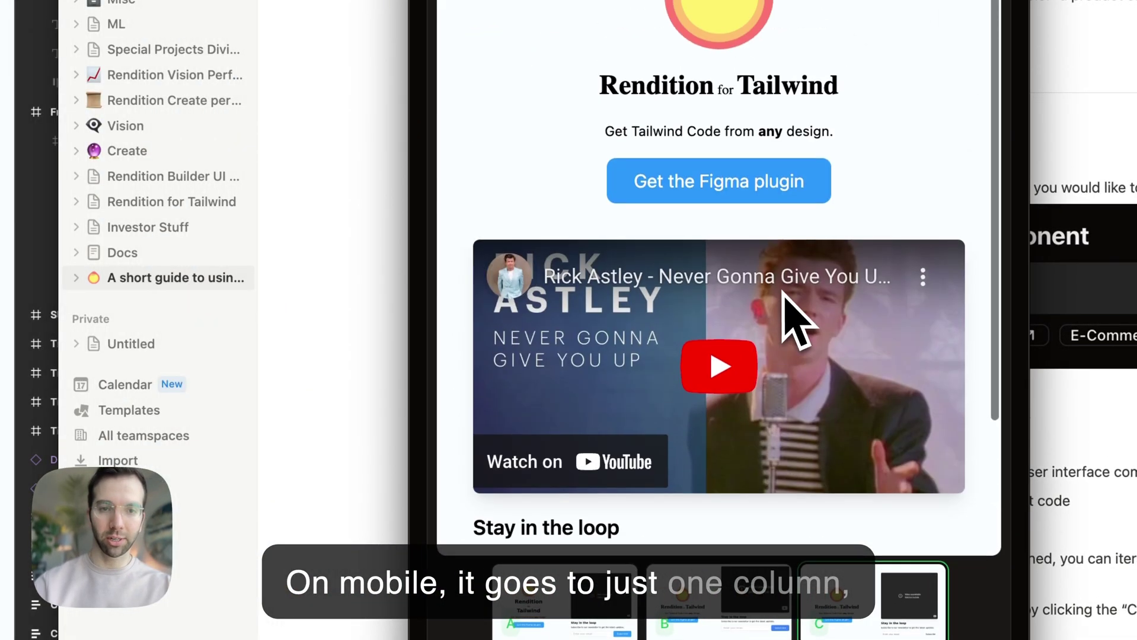
{"action": "scroll", "coordinate": [783, 291], "scroll_direction": "down", "scroll_amount": 3}
{"action": "scroll", "coordinate": [784, 291], "scroll_direction": "up", "scroll_amount": 3}
{"action": "scroll", "coordinate": [784, 290], "scroll_direction": "down", "scroll_amount": 3}
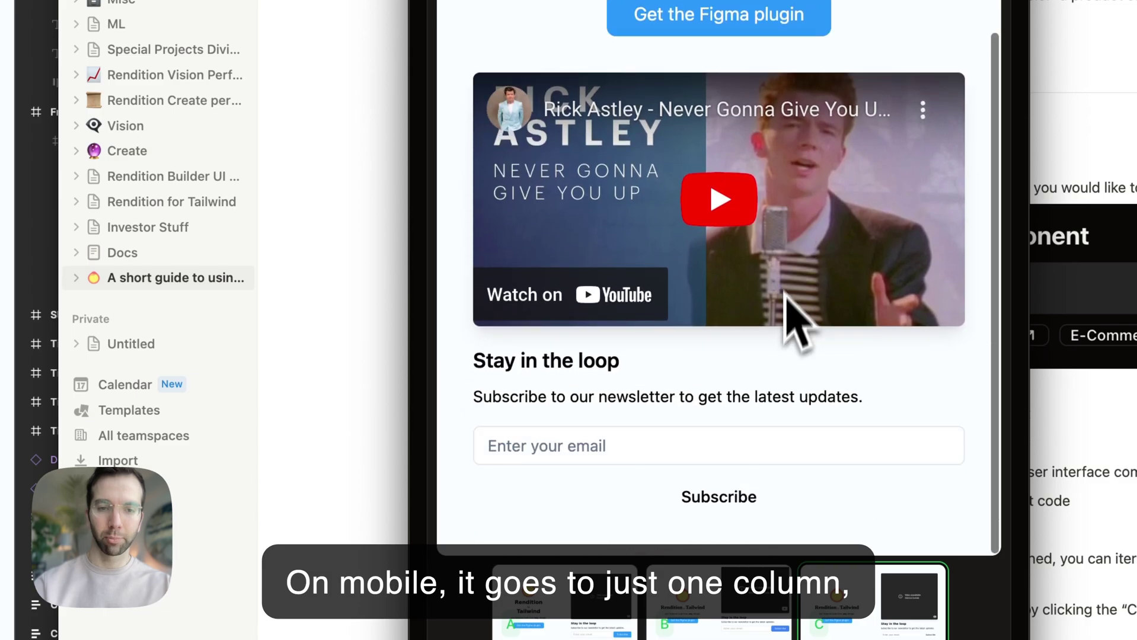
{"action": "scroll", "coordinate": [729, 450], "scroll_direction": "up", "scroll_amount": 3}
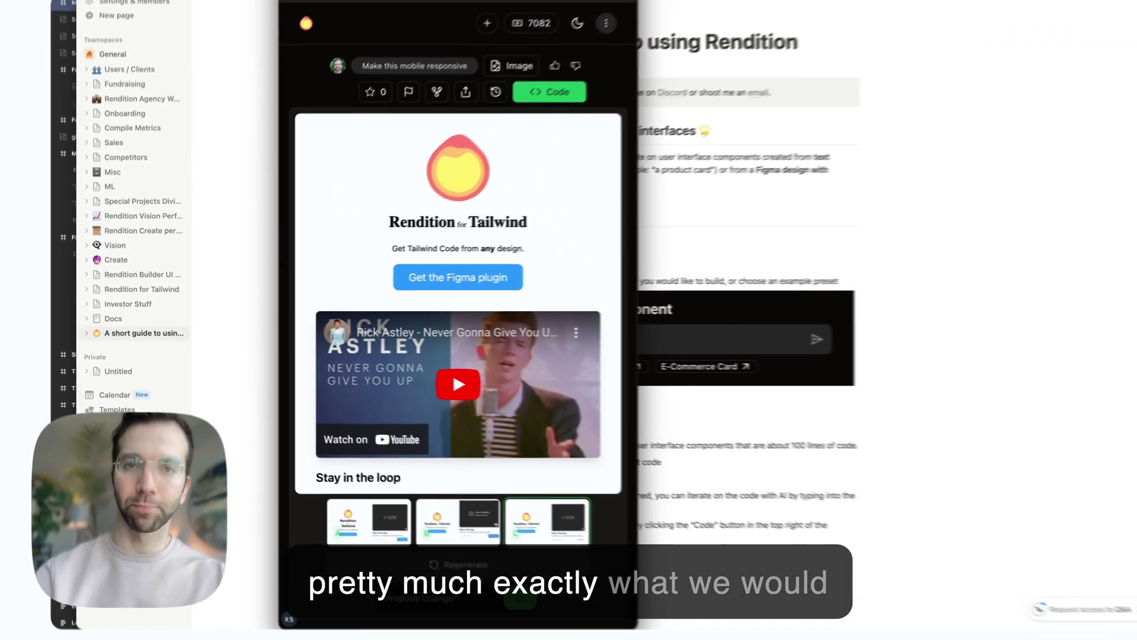
{"action": "key", "text": "ctrl+alt+Return"}
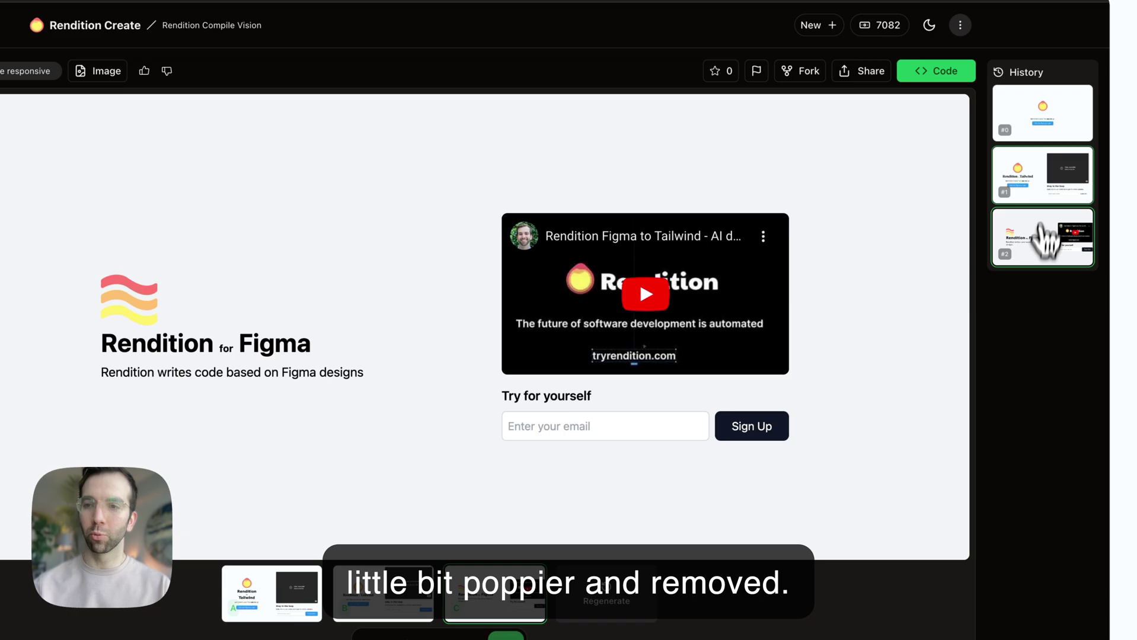
{"action": "left_click", "coordinate": [1043, 188]}
{"action": "left_click", "coordinate": [1052, 252]}
{"action": "left_click", "coordinate": [1059, 198]}
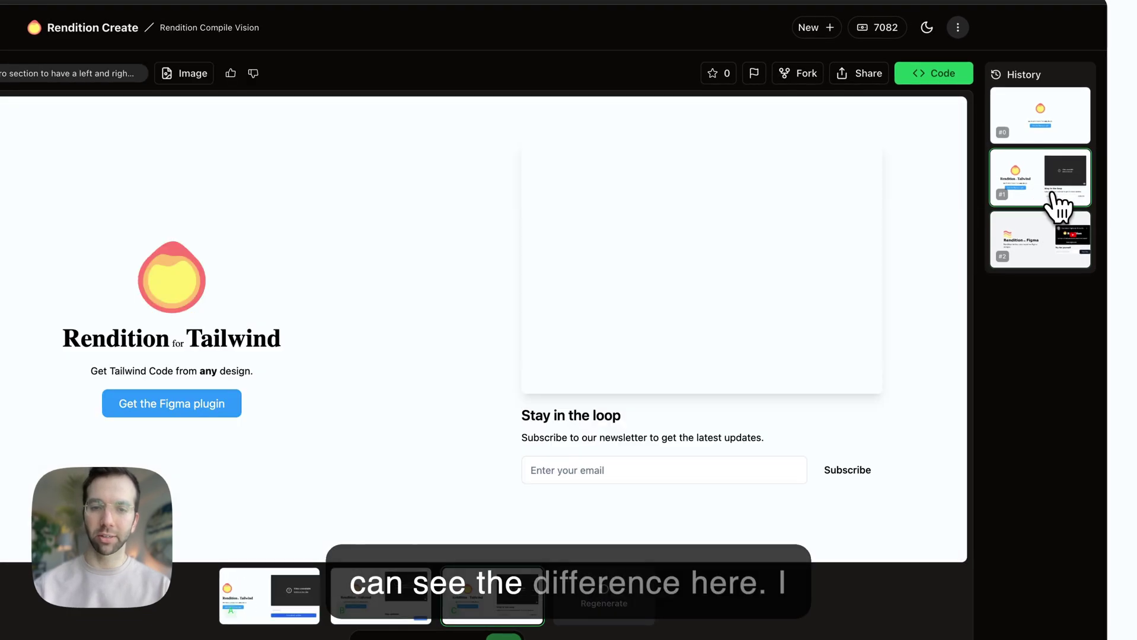
{"action": "left_click", "coordinate": [1059, 249]}
{"action": "triple_click", "coordinate": [534, 397]}
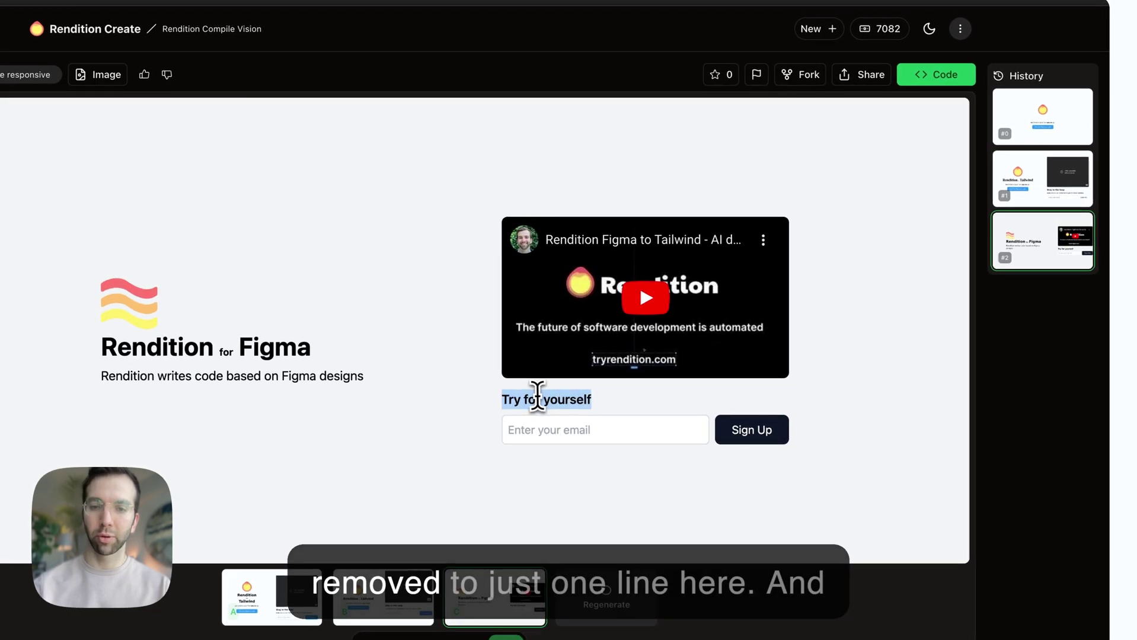
{"action": "left_click", "coordinate": [537, 396]}
{"action": "left_click", "coordinate": [1055, 196]}
{"action": "left_click", "coordinate": [1064, 250]}
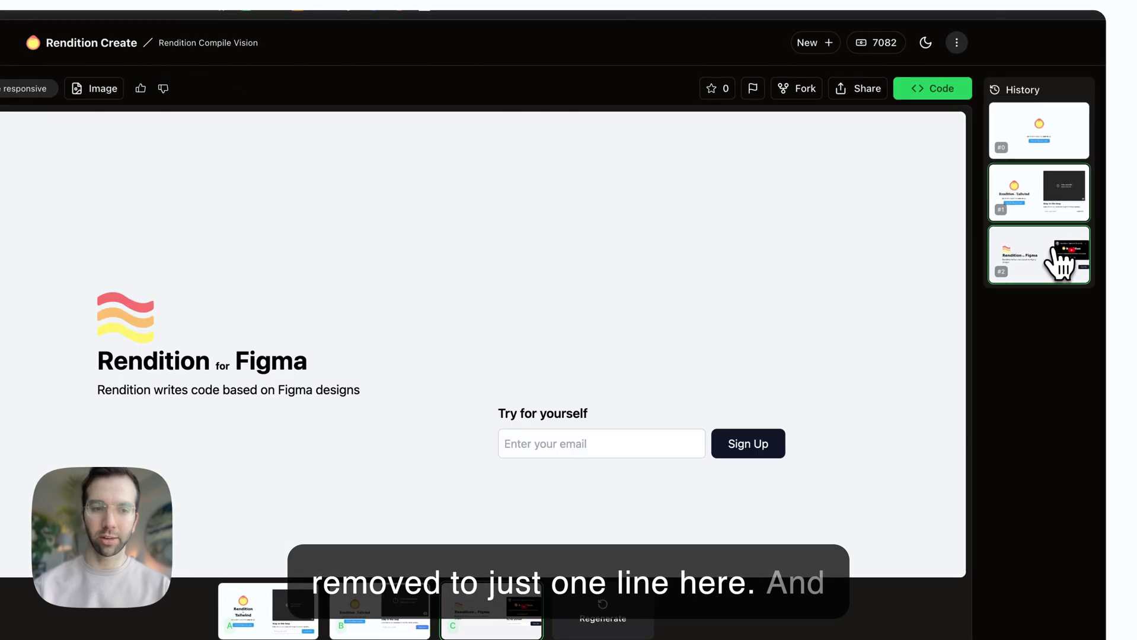
{"action": "left_click_drag", "start_coordinate": [359, 391], "coordinate": [37, 310]}
{"action": "left_click", "coordinate": [70, 313]}
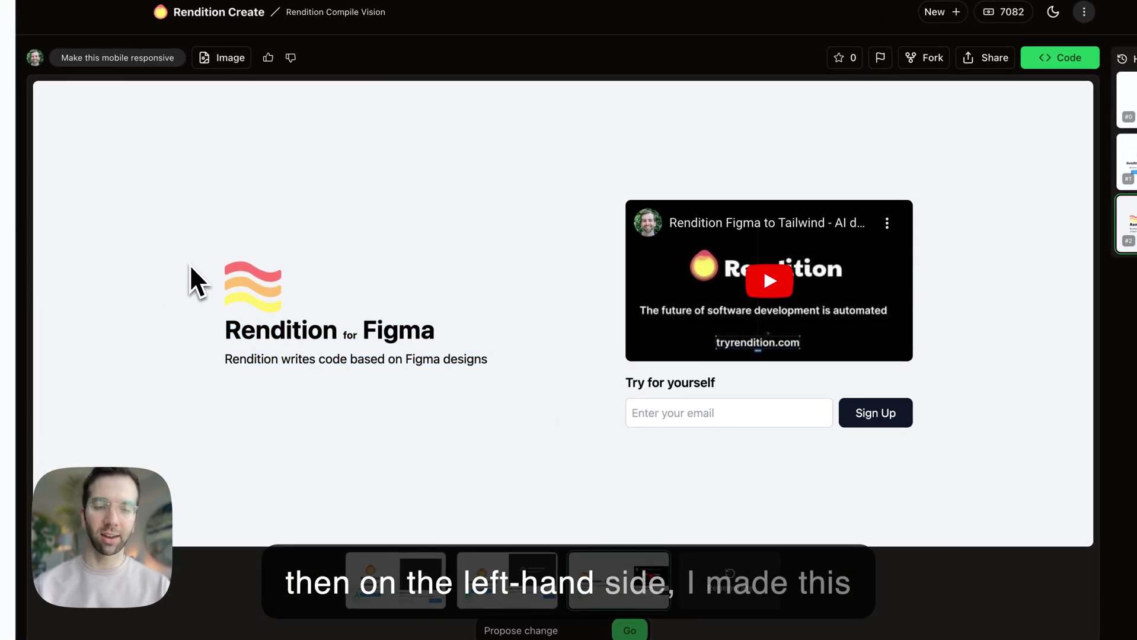
{"action": "left_click_drag", "start_coordinate": [228, 323], "coordinate": [251, 332]}
{"action": "left_click", "coordinate": [505, 386]}
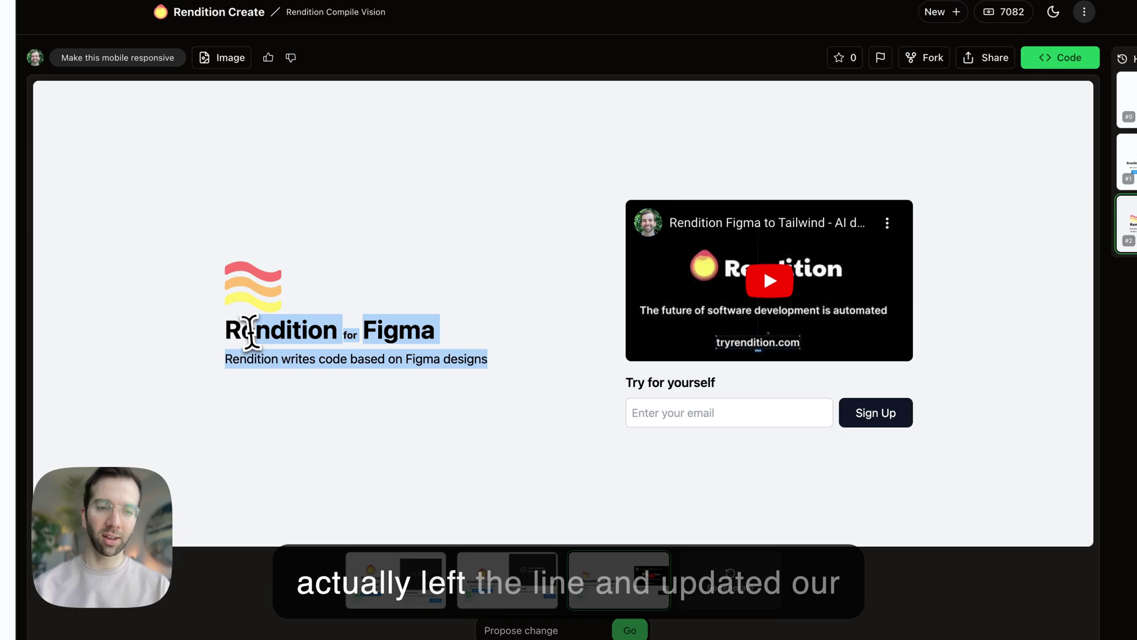
{"action": "left_click", "coordinate": [257, 277]}
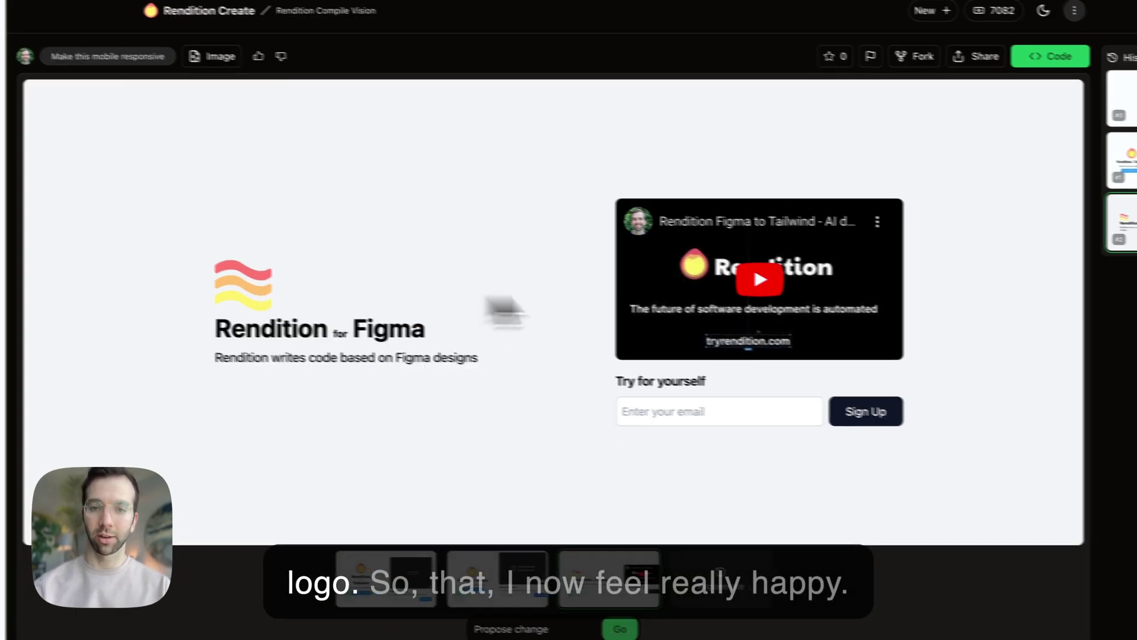
{"action": "left_click", "coordinate": [559, 399]}
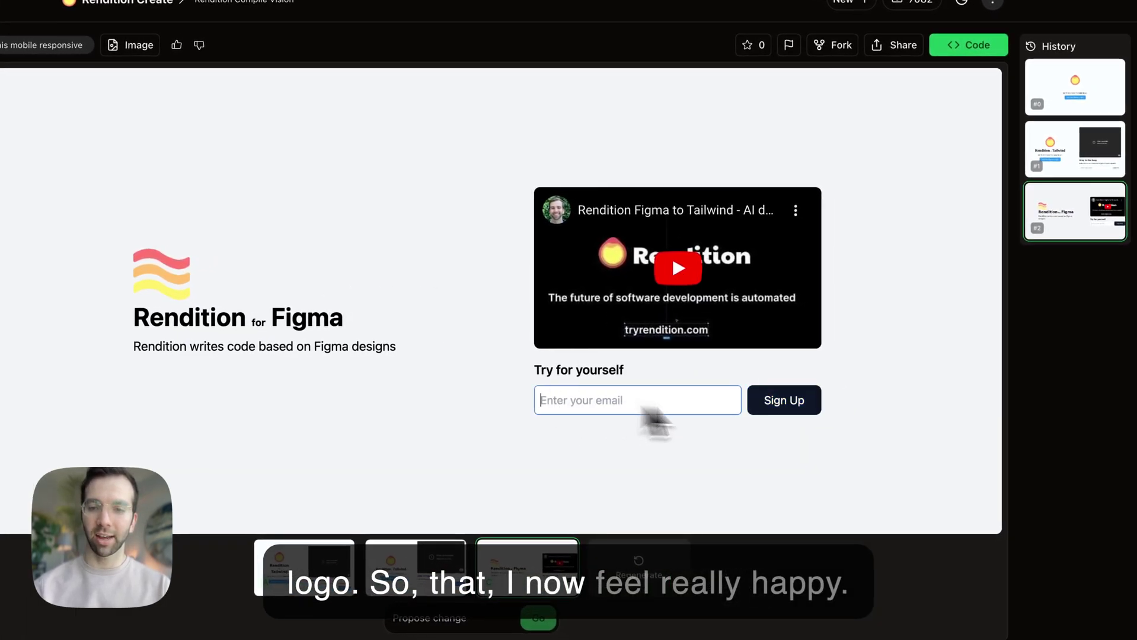
{"action": "triple_click", "coordinate": [613, 372]}
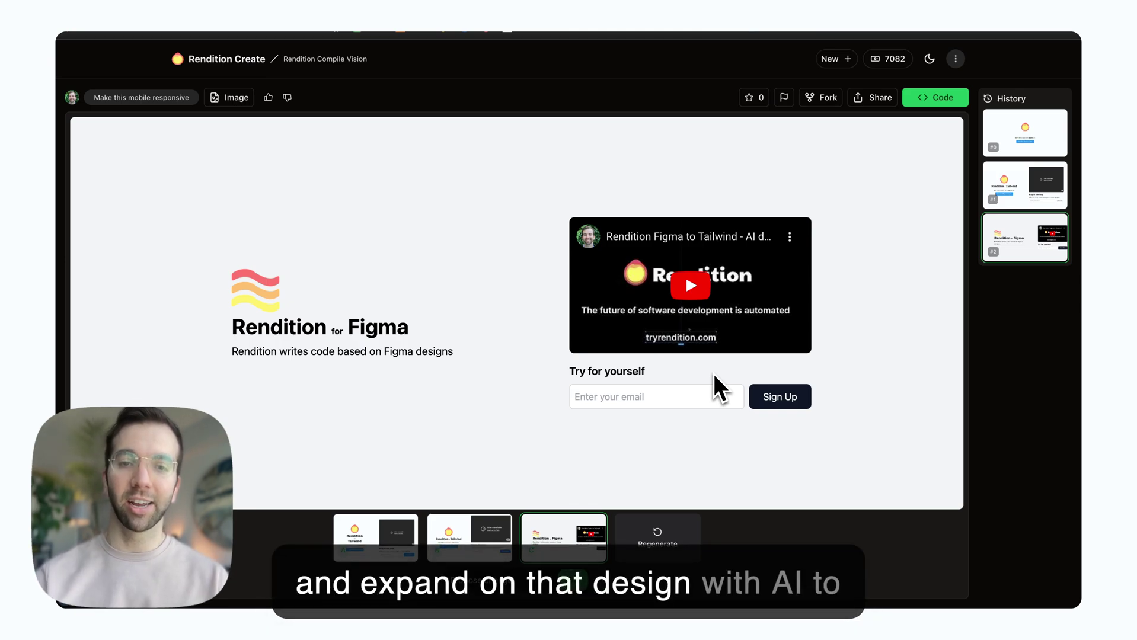
{"action": "left_click", "coordinate": [612, 390]}
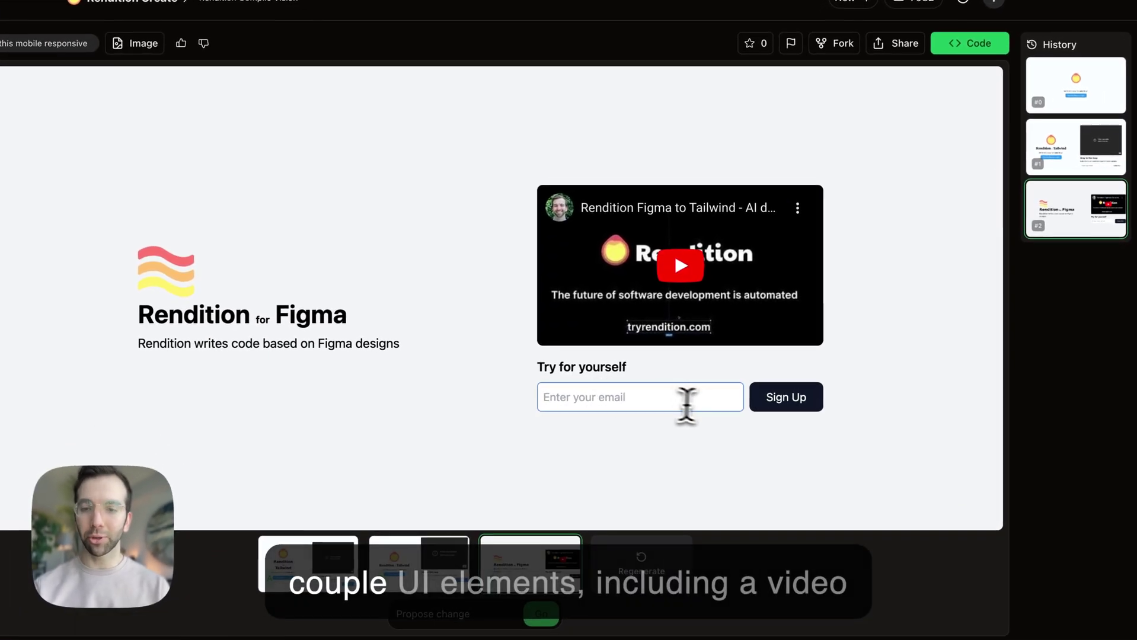